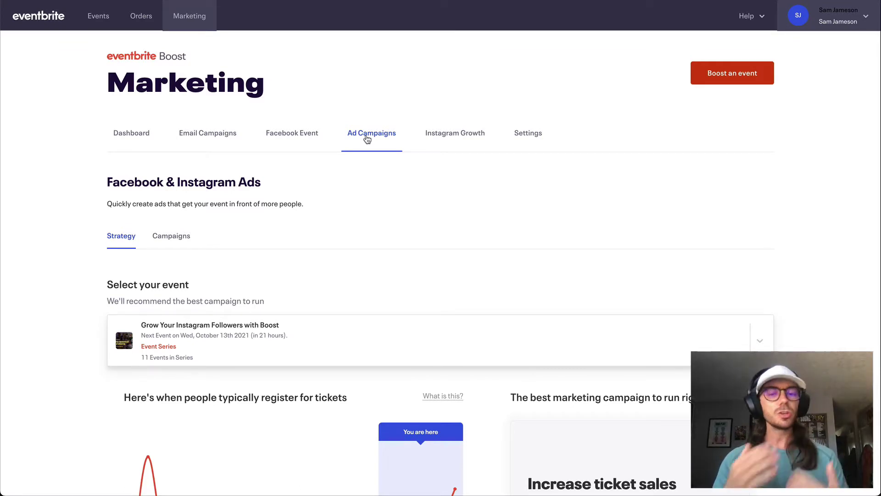
scroll(367, 138, "down", 5)
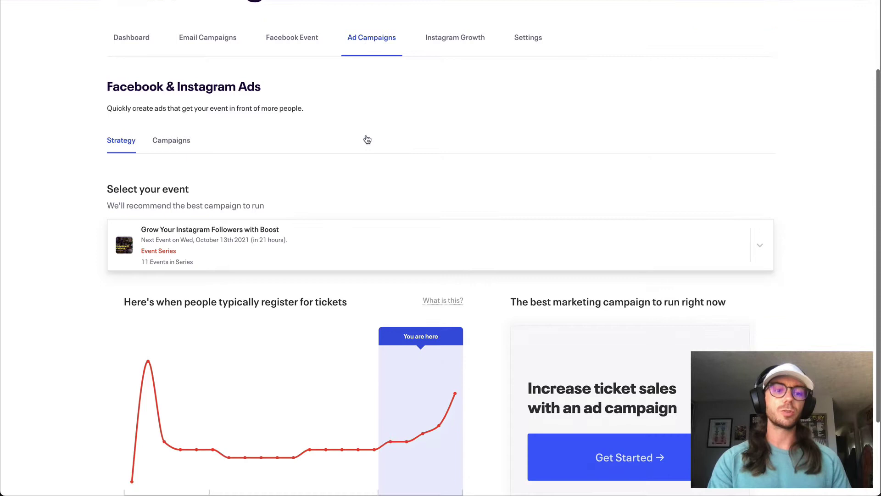
left_click(448, 189)
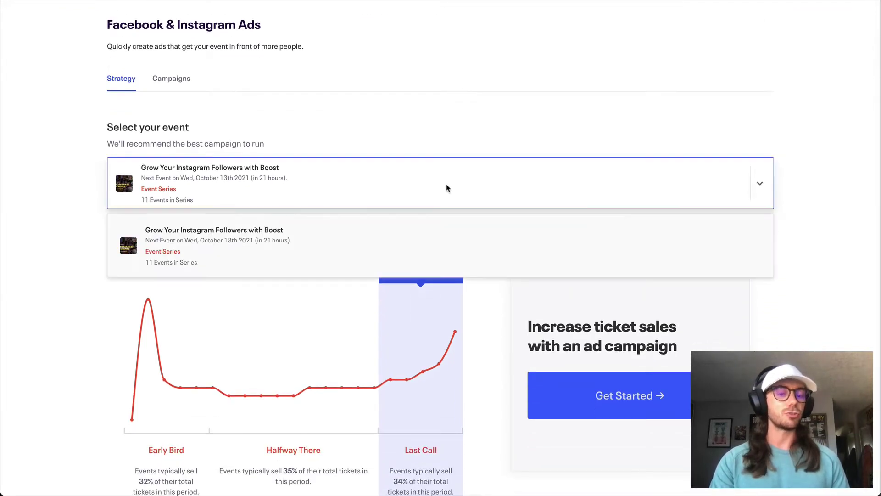
left_click(452, 243)
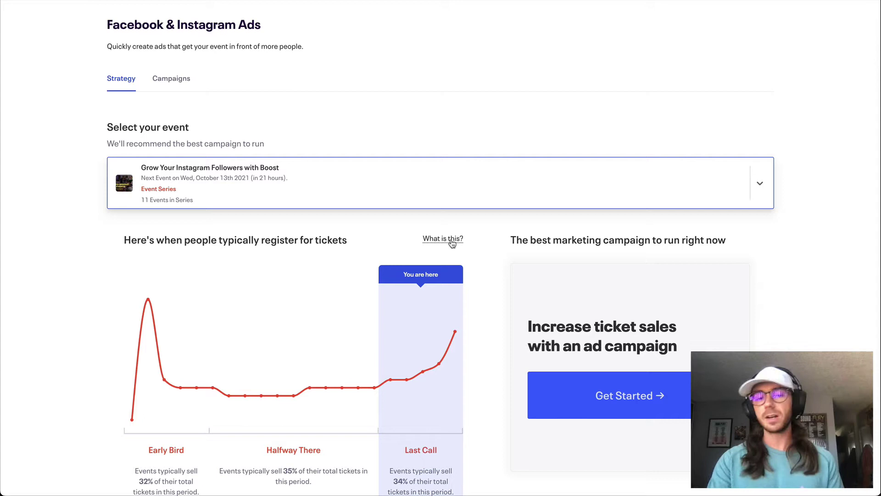
left_click(459, 206)
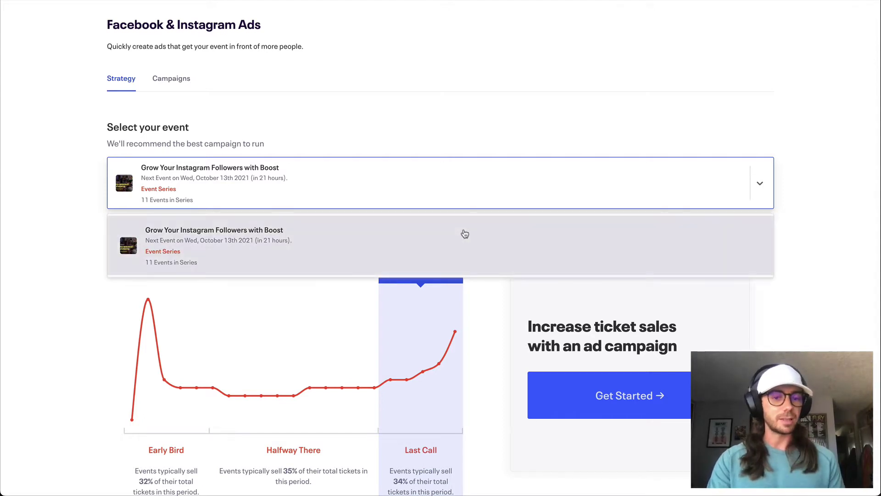
left_click(465, 235)
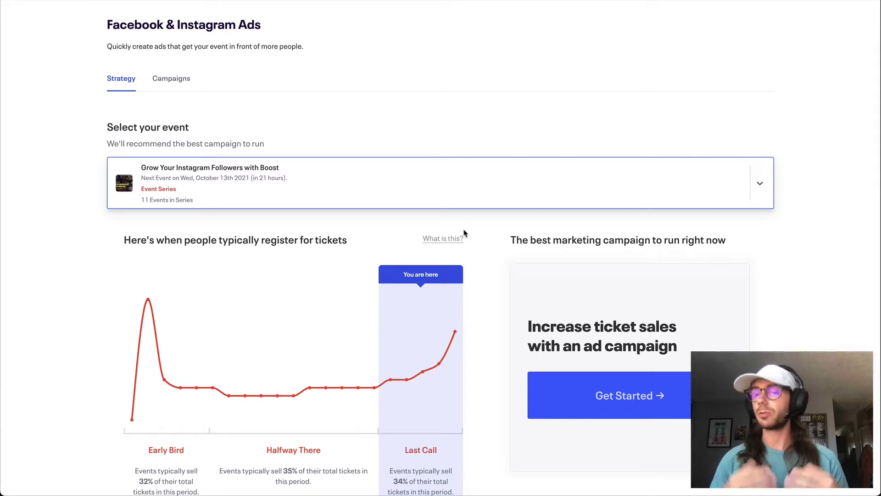
scroll(463, 234, "down", 2)
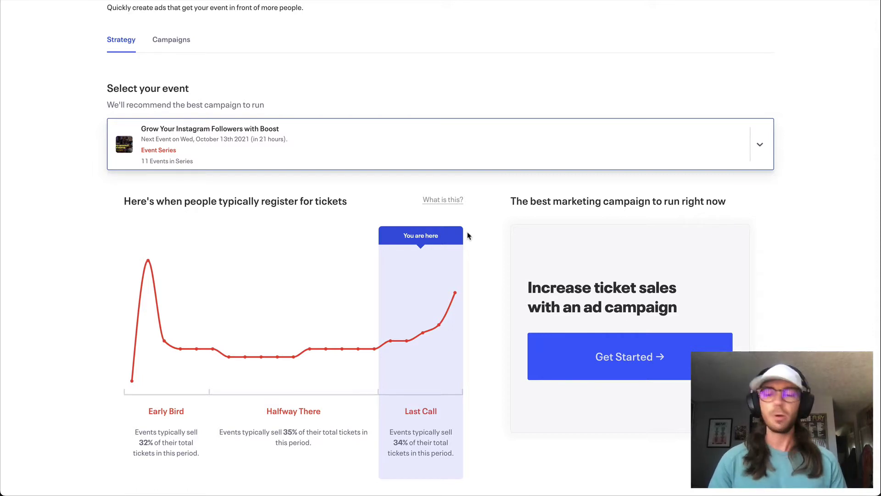
Step: Start an Increase ticket sales campaign for the Grow Your Instagram Followers with Boost event
left_click(668, 362)
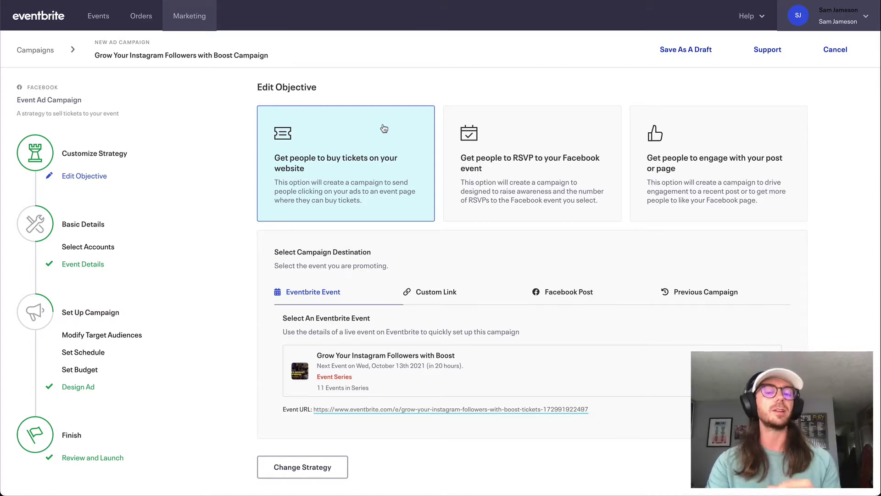
Step: Compare the RSVP and engagement objectives, then reselect Get people to buy tickets
left_click(535, 158)
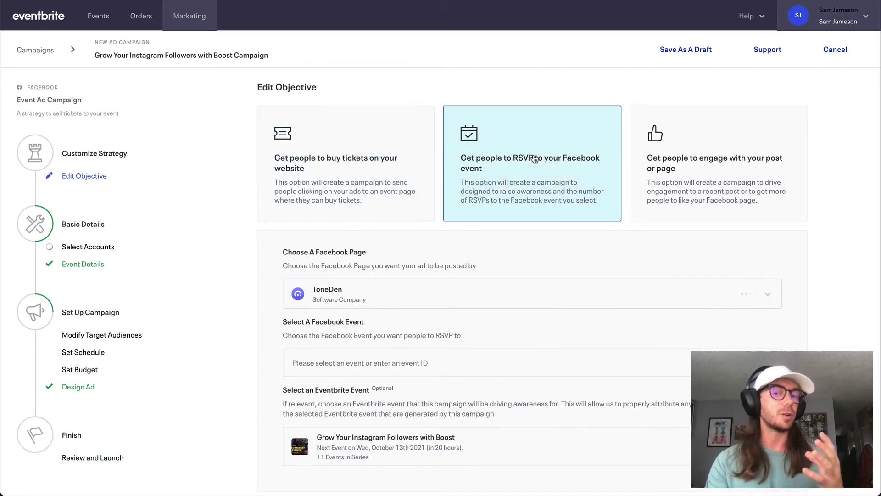
left_click(678, 158)
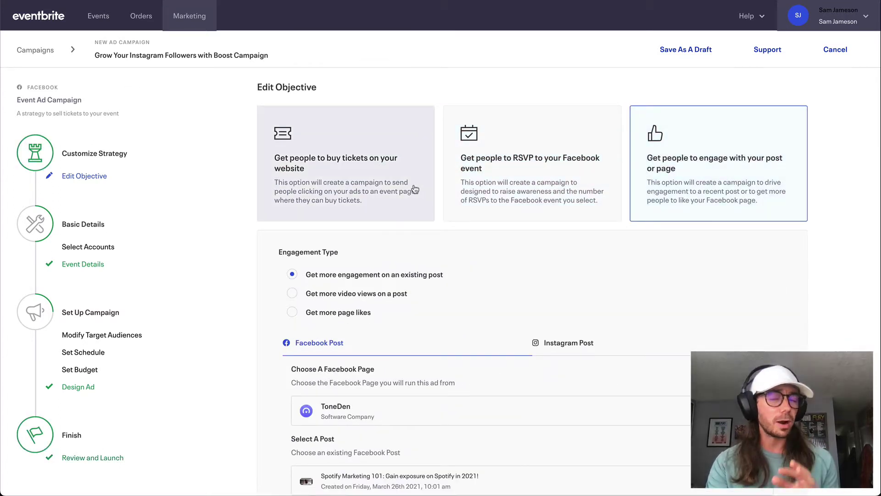
left_click(416, 189)
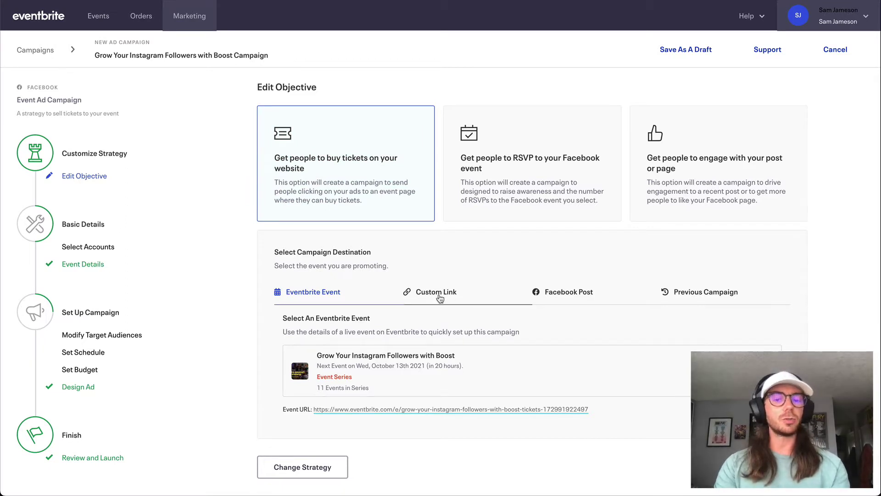
scroll(433, 306, "down", 1)
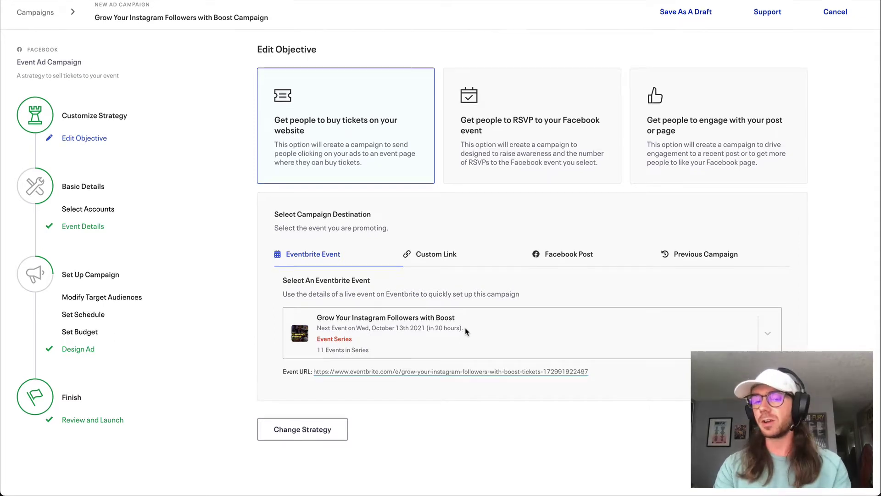
scroll(465, 327, "down", 1)
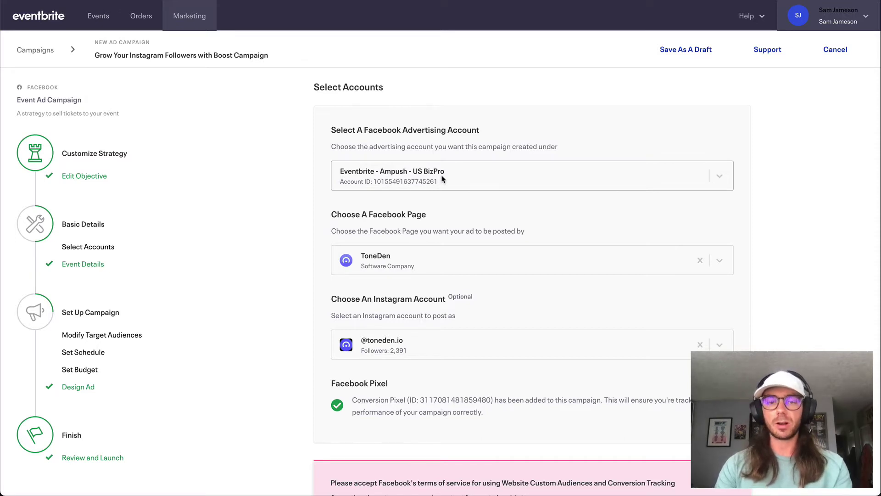
Step: Search for and choose ToneDen as the Facebook advertising account
left_click(443, 179)
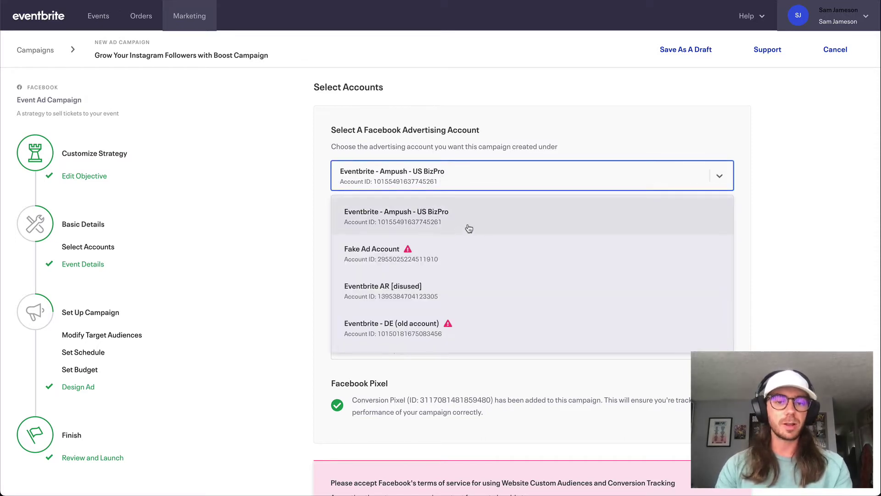
type("Tone")
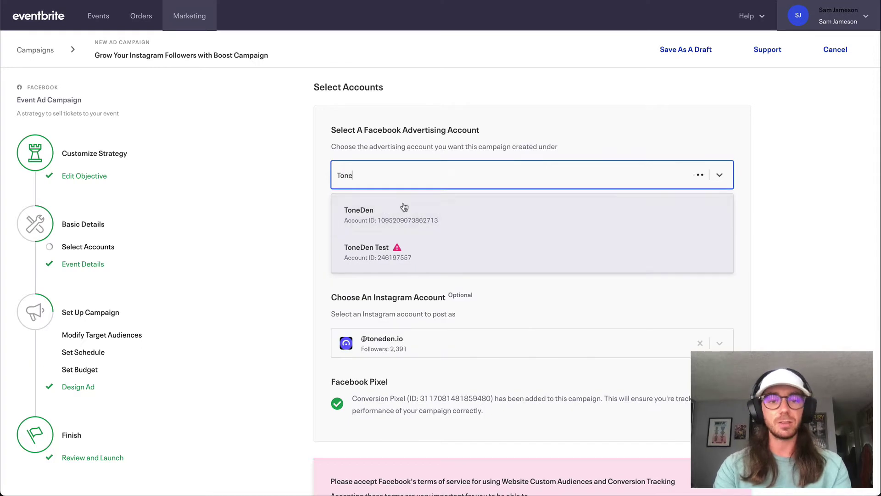
left_click(400, 214)
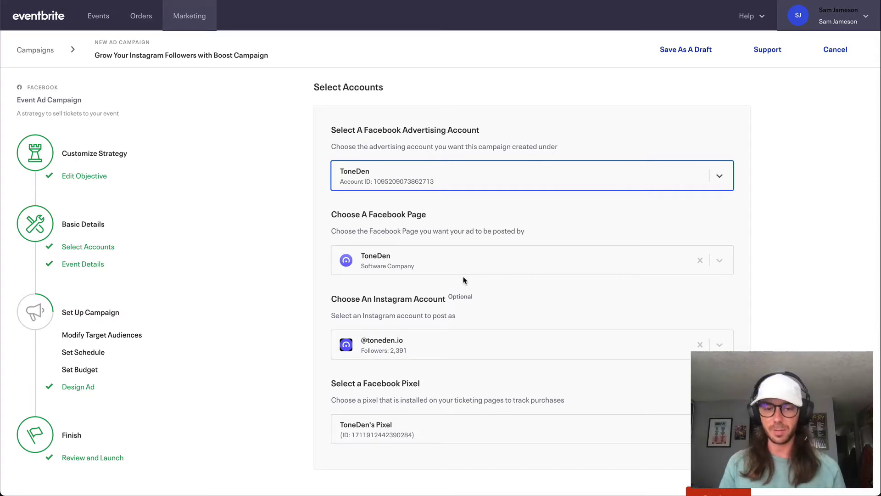
scroll(464, 280, "down", 1)
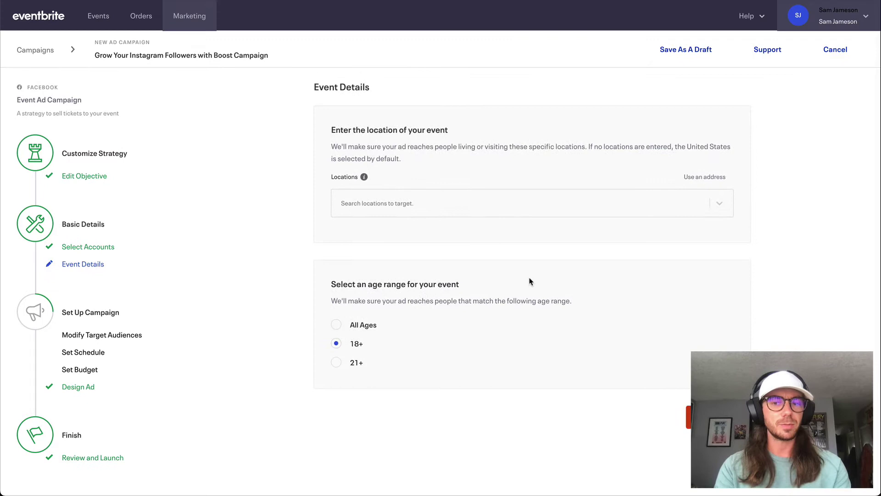
Step: Target the Los Angeles market with ages 21+ and save the event details
left_click(473, 209)
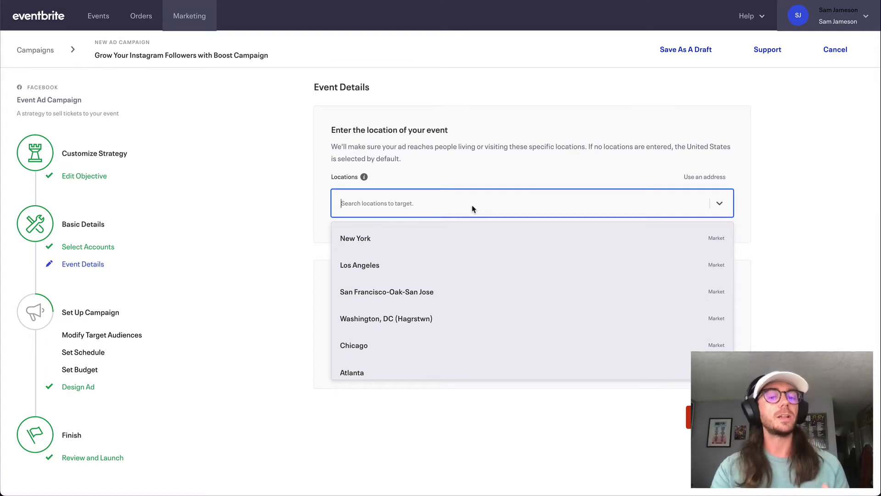
left_click(440, 268)
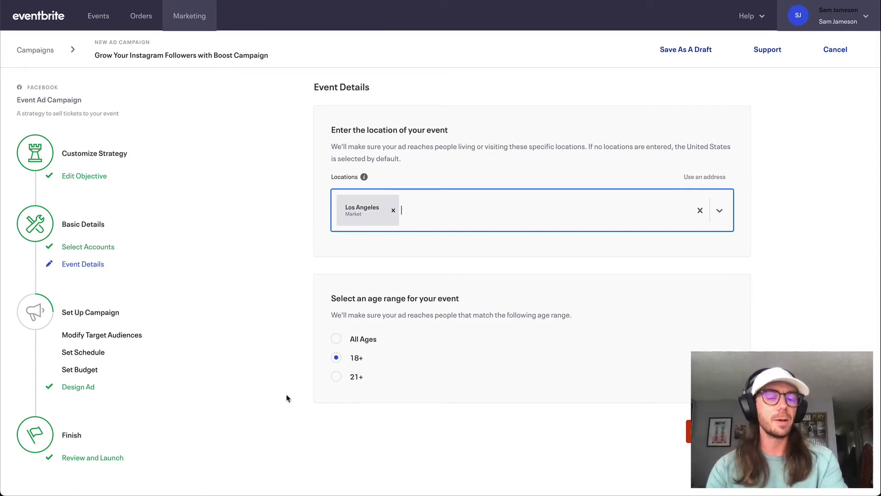
left_click(338, 377)
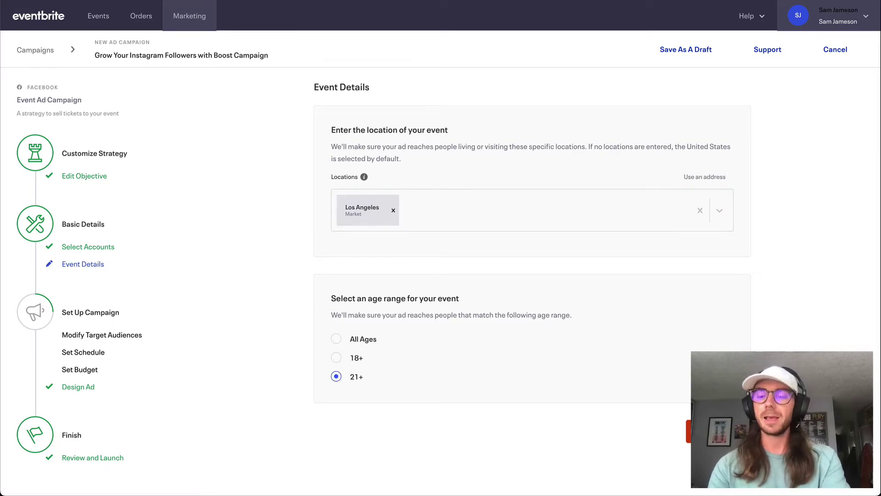
left_click(716, 432)
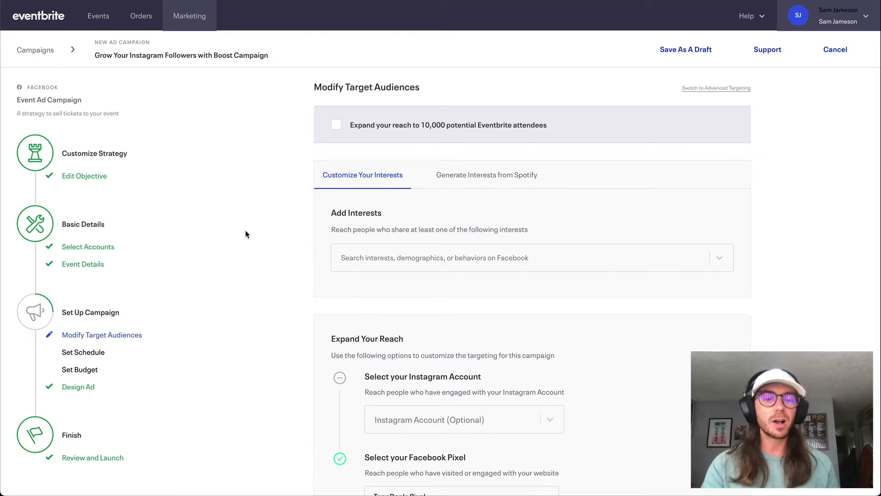
left_click(356, 253)
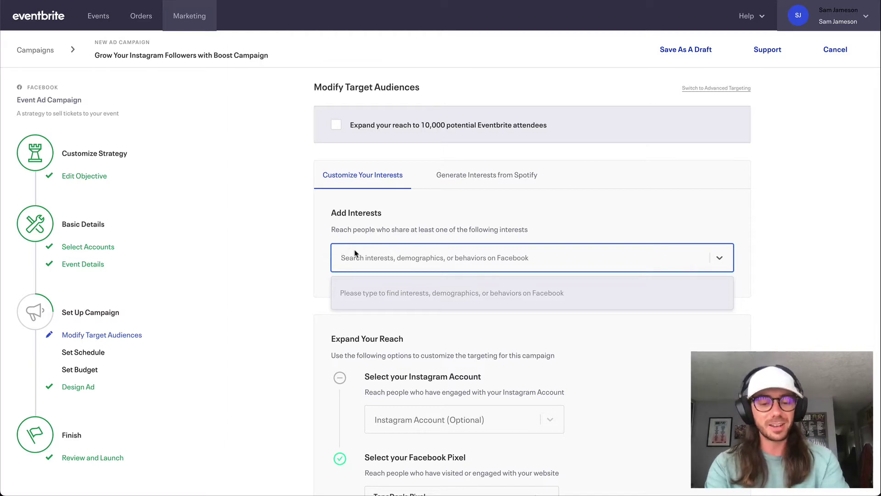
Step: Add Yoga and Meditation as audience interests
type("yoga")
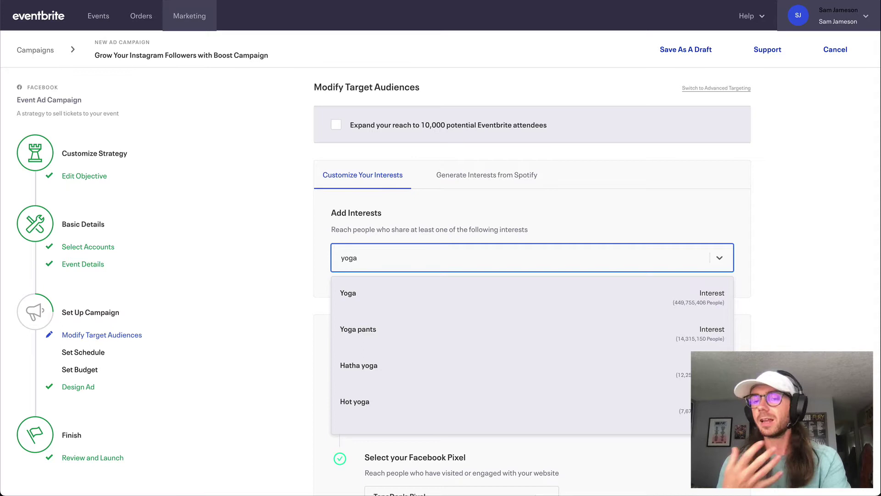
left_click(388, 294)
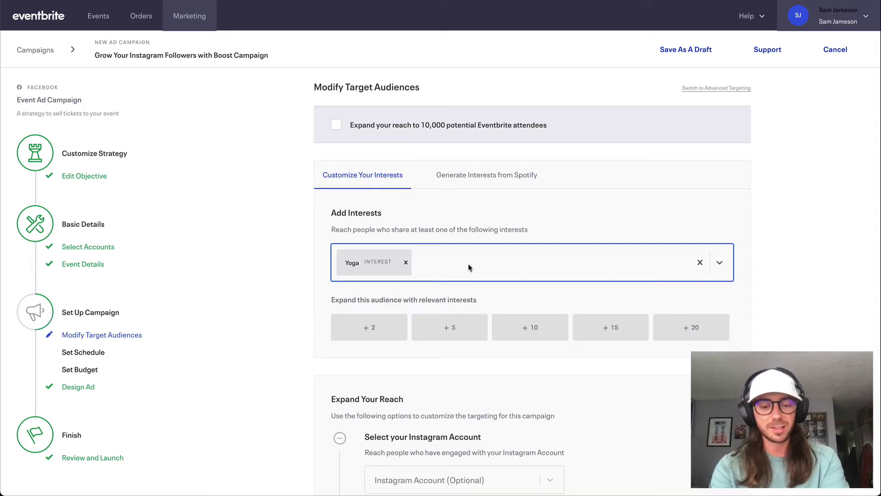
type("med")
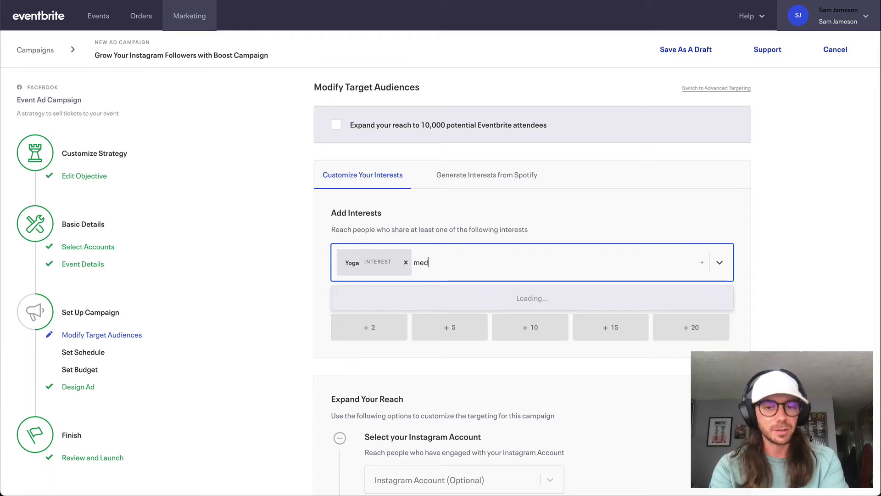
type("it")
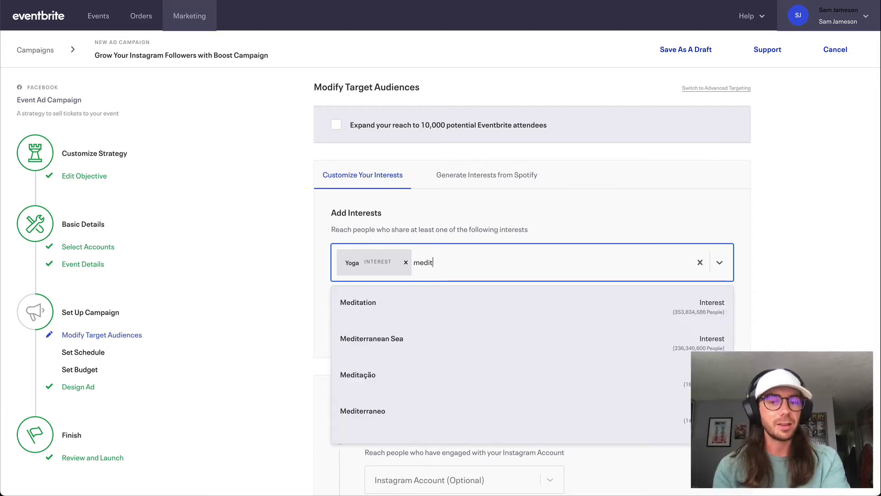
left_click(416, 311)
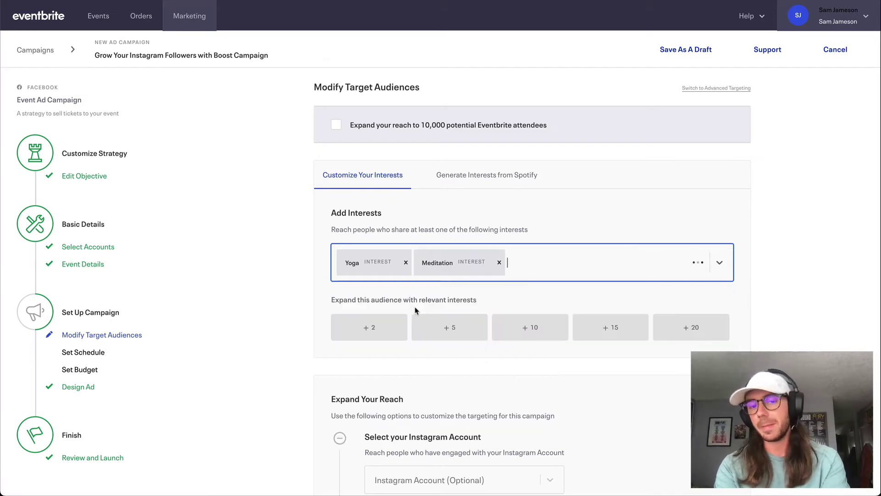
Step: Add Spirituality and Personal development from the suggested interests
left_click(551, 269)
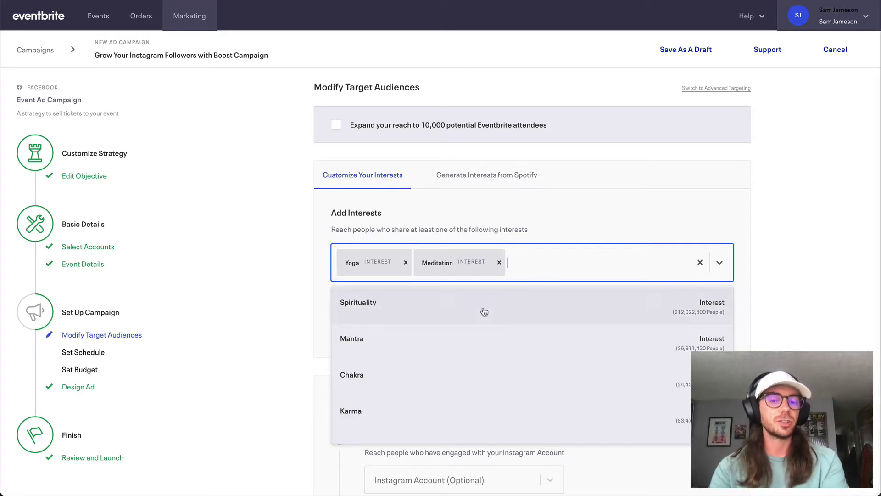
left_click(484, 312)
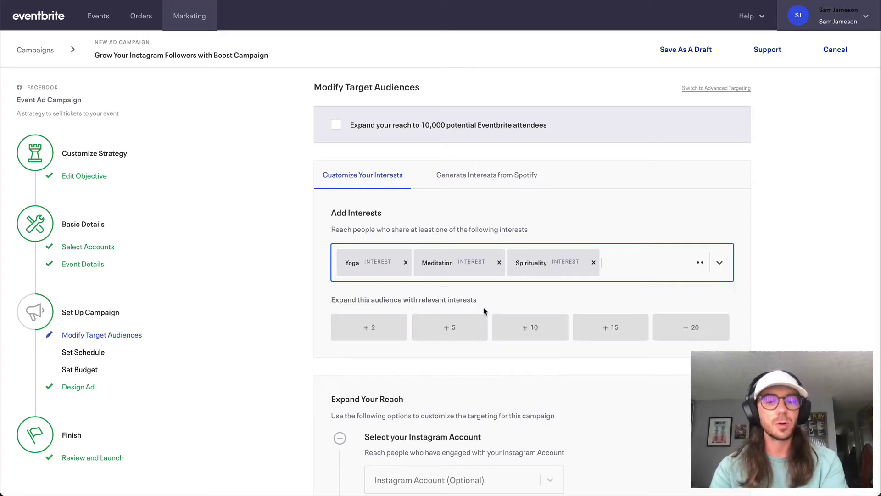
left_click(657, 271)
scroll(529, 358, "down", 4)
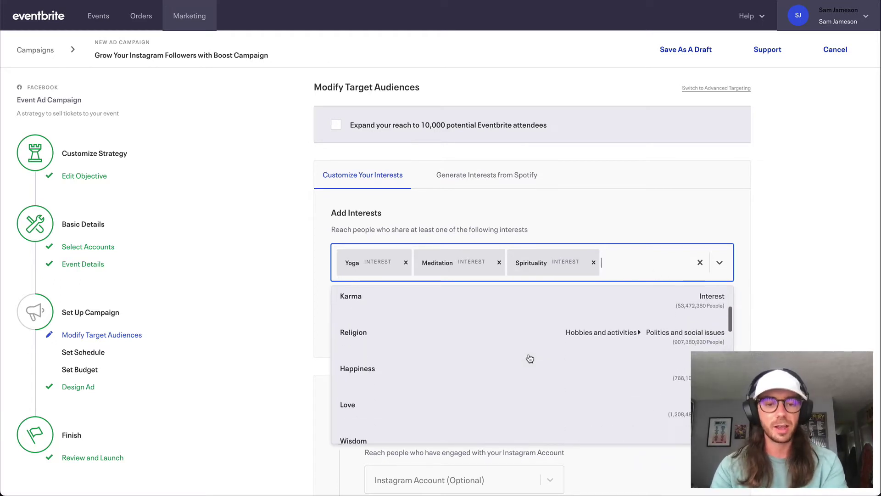
scroll(530, 358, "down", 3)
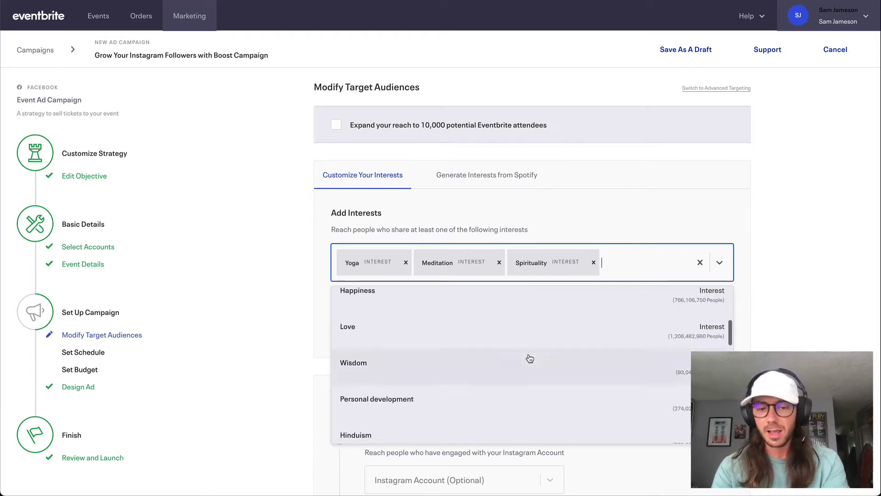
left_click(499, 351)
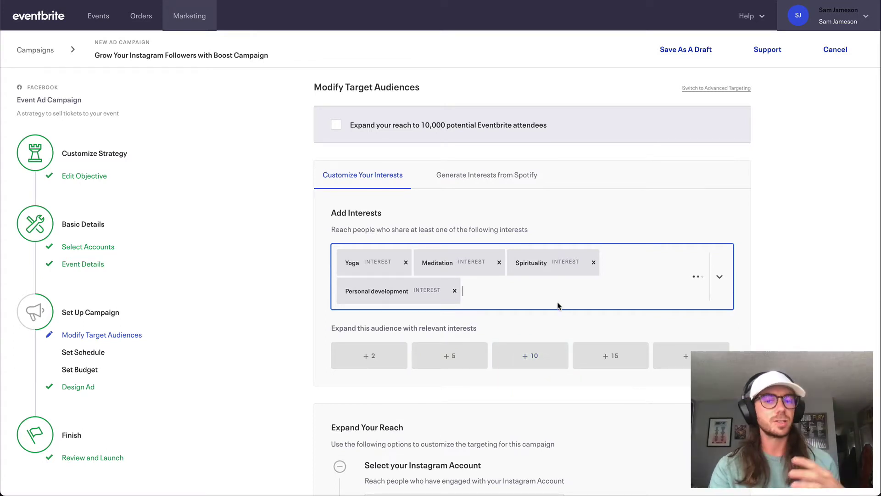
Step: Add Wisdom and Self-help from the suggested interests
scroll(529, 416, "down", 3)
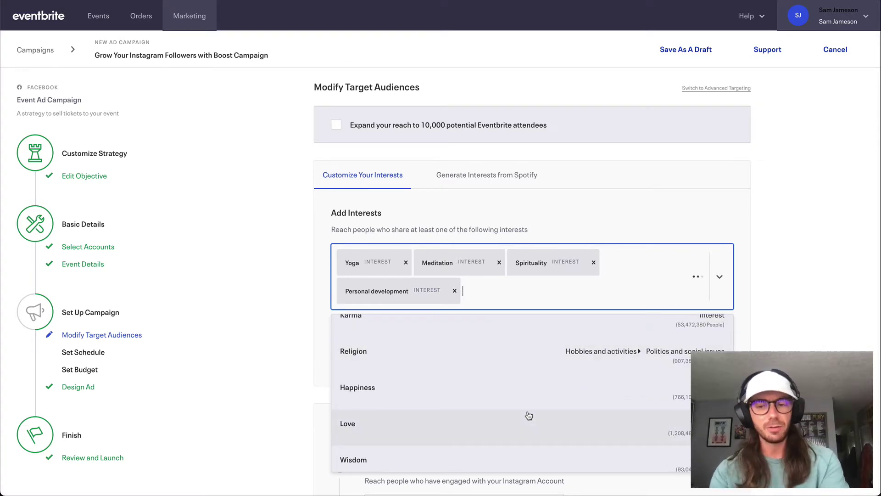
scroll(618, 390, "down", 1)
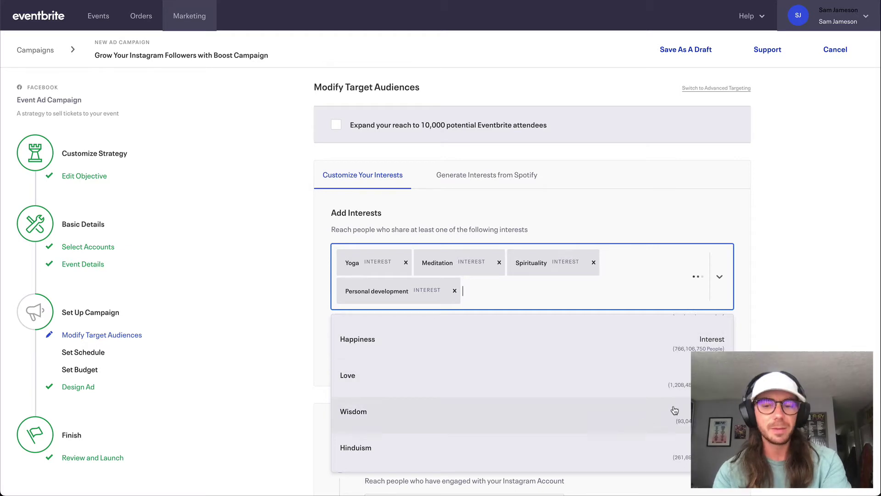
scroll(674, 411, "down", 3)
scroll(675, 410, "up", 2)
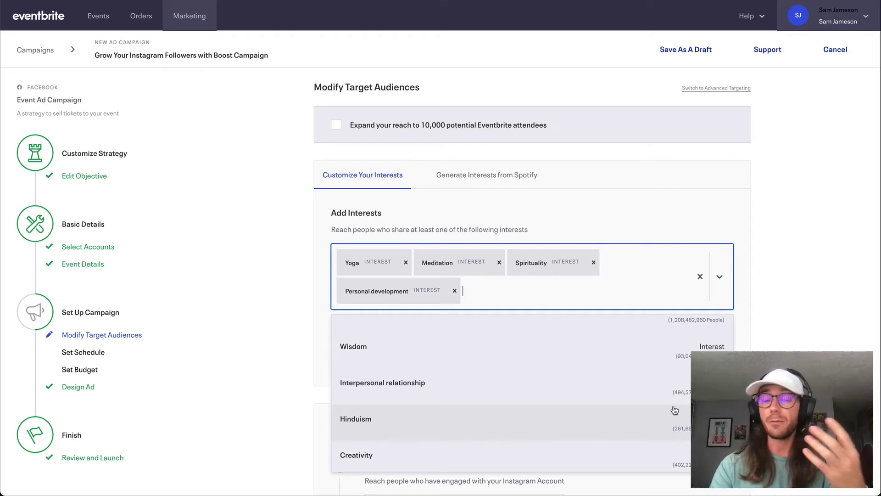
left_click(656, 360)
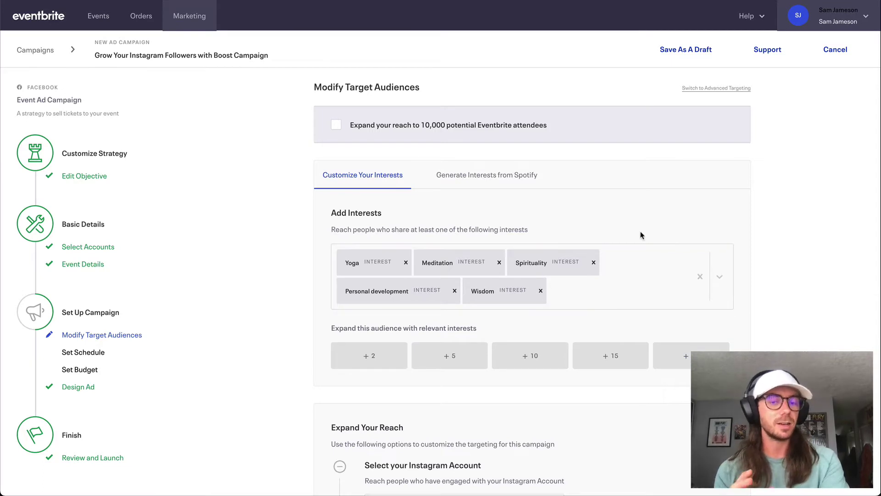
left_click(460, 364)
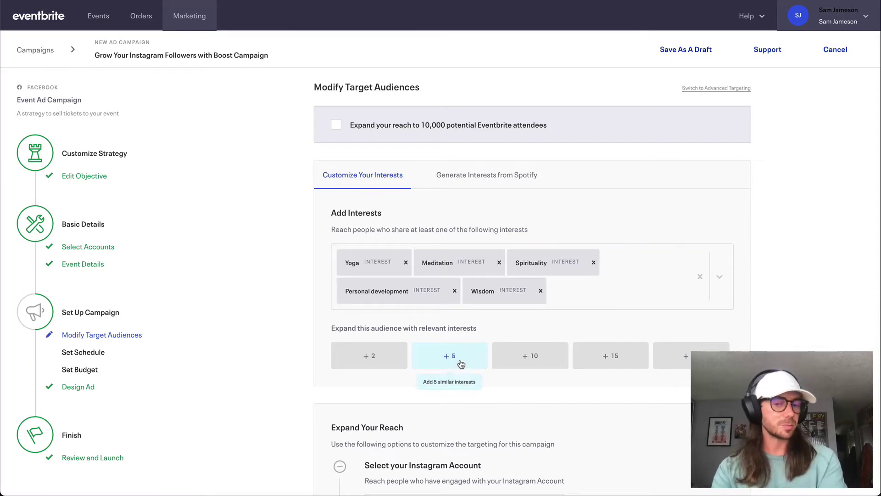
left_click(593, 304)
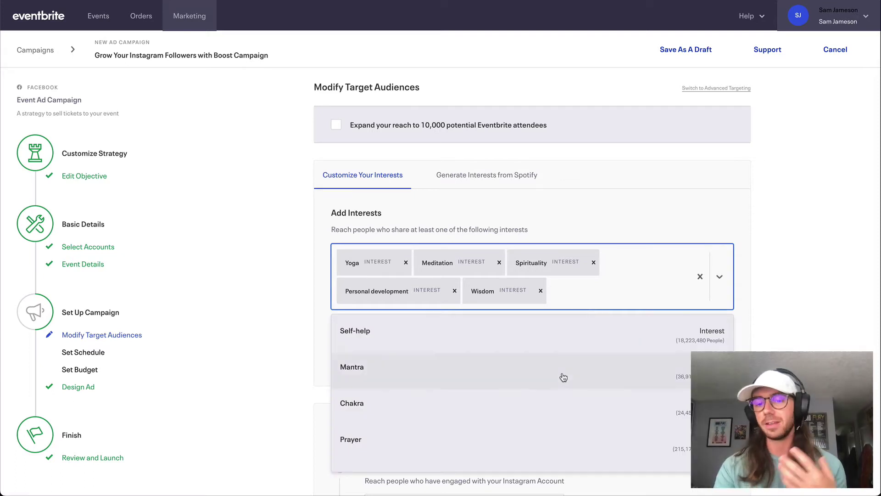
scroll(562, 376, "down", 1)
scroll(565, 374, "up", 1)
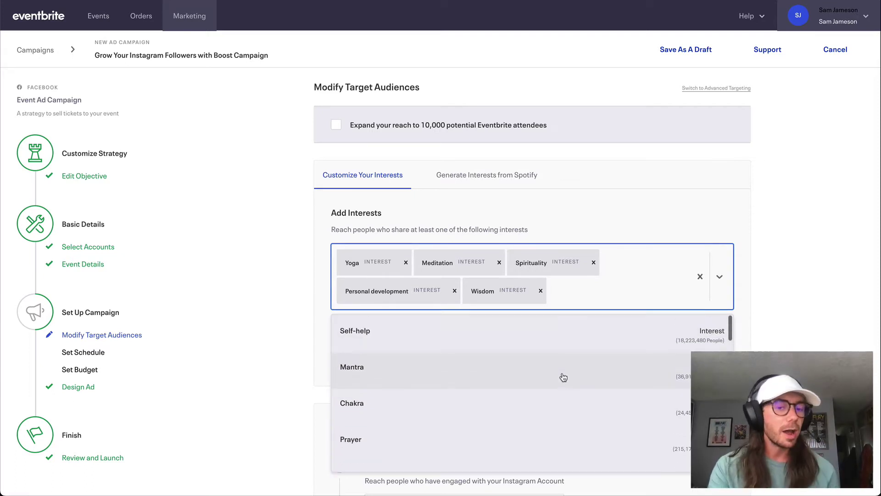
left_click(582, 350)
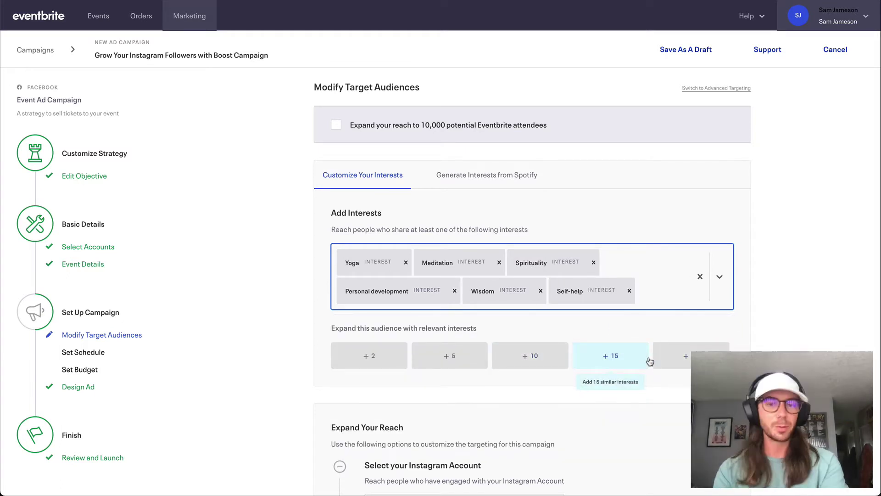
Step: Generate interests from the Spotify artist The Beatles, yielding John Lennon, The Kinks, Bob Dylan
left_click(480, 178)
left_click(426, 255)
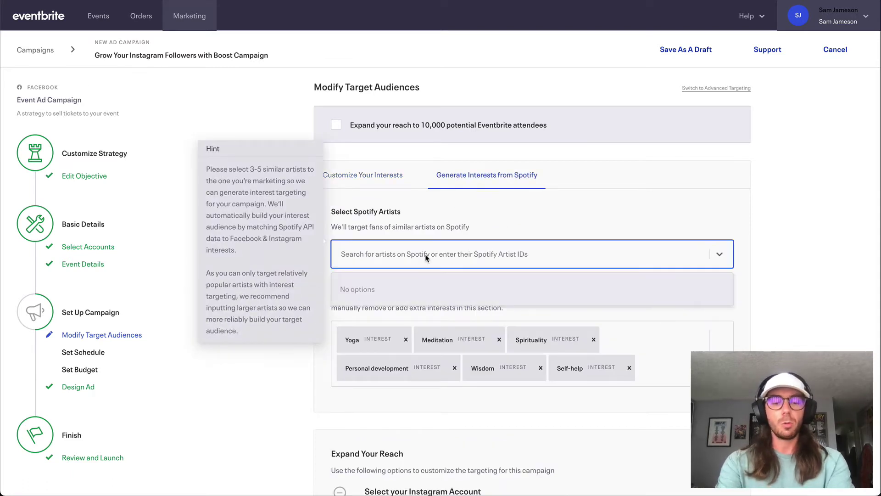
type("The Beatles")
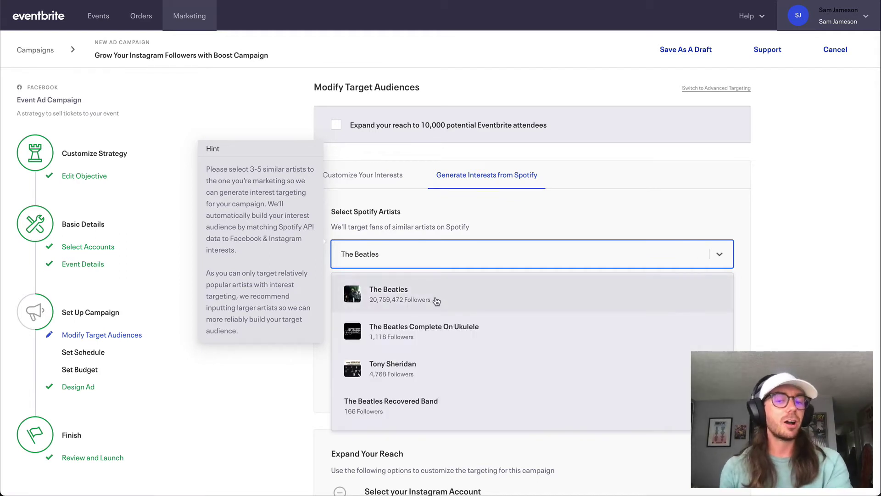
left_click(437, 301)
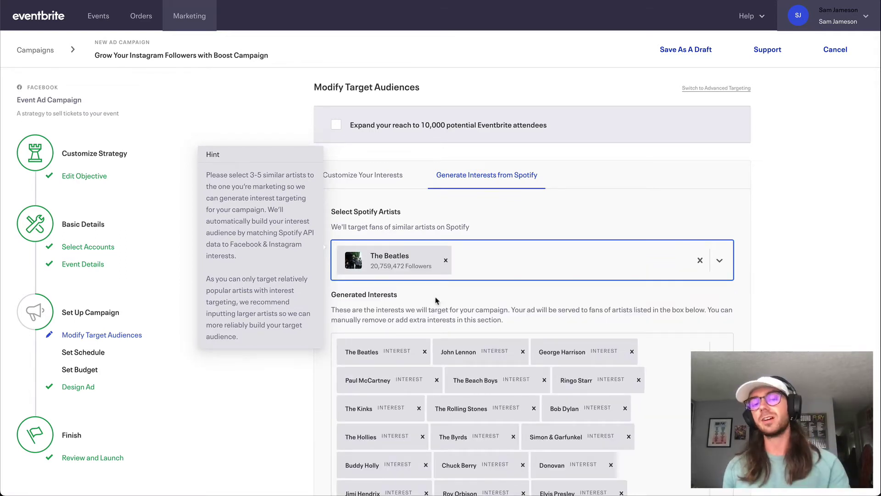
scroll(437, 300, "down", 3)
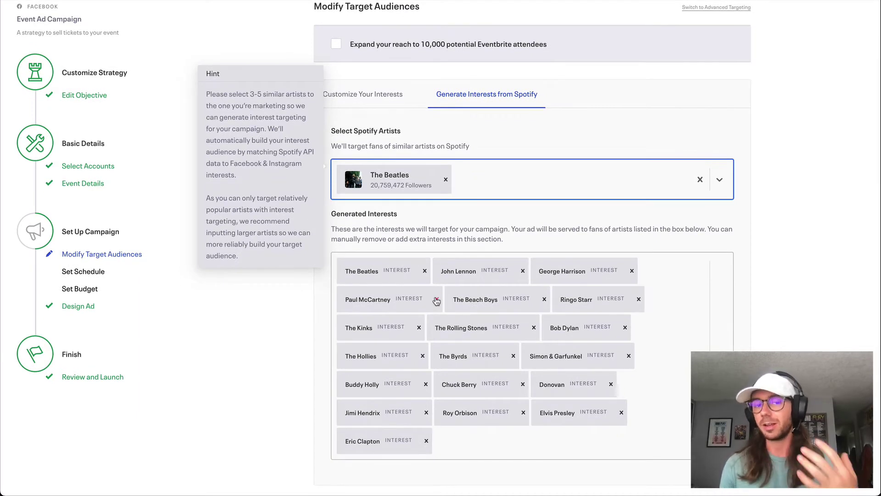
left_click(272, 315)
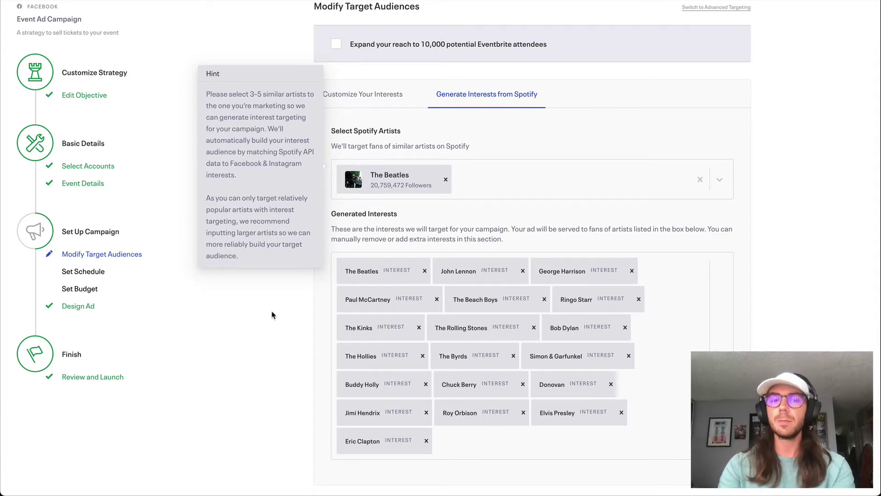
scroll(272, 315, "up", 2)
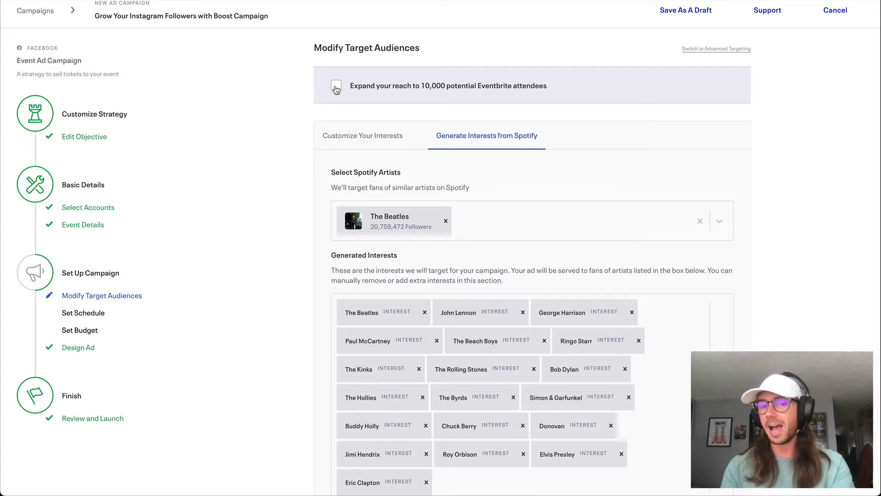
Step: Try the Expand your reach option, then scroll to the 1.0m Potential Reach estimate
left_click(336, 88)
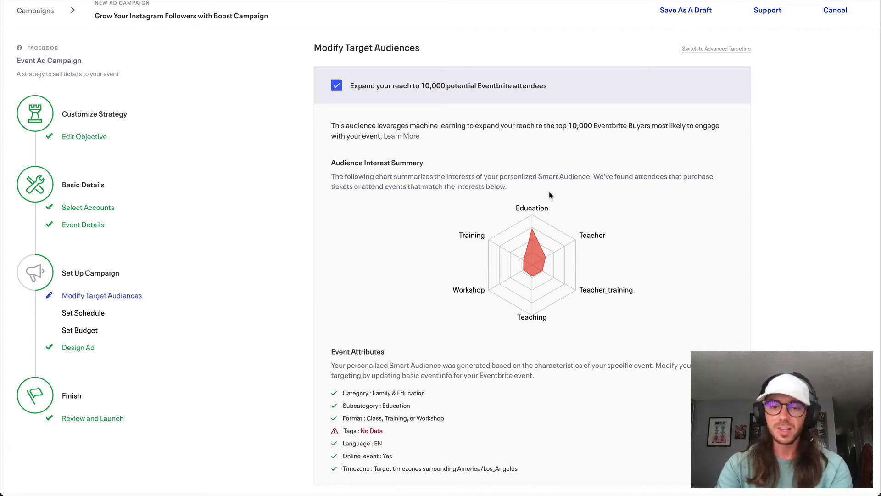
left_click(717, 48)
scroll(488, 321, "down", 5)
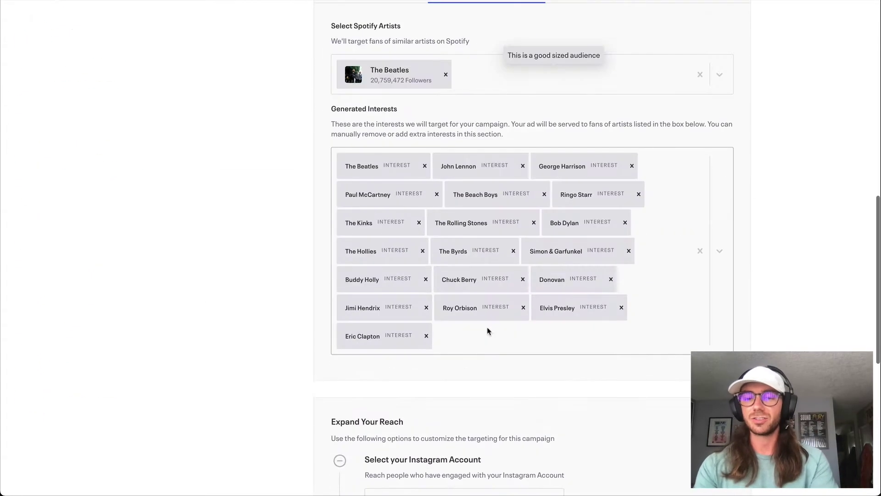
scroll(487, 329, "down", 5)
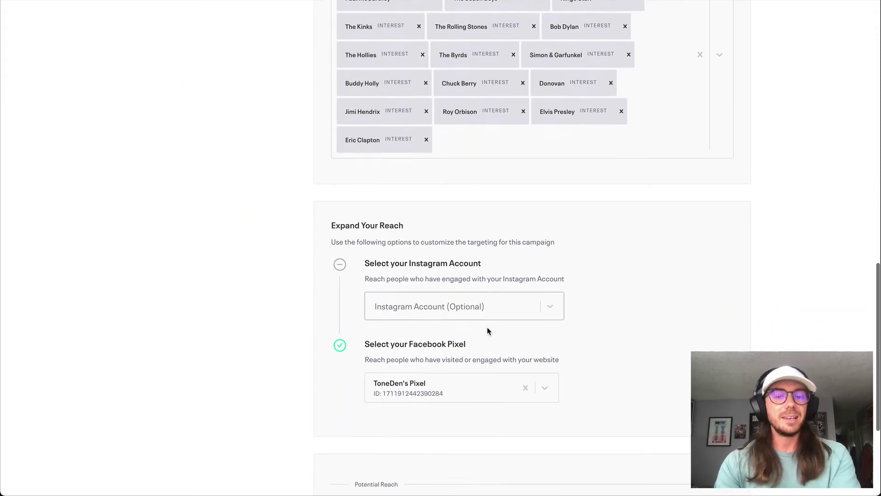
scroll(487, 327, "down", 2)
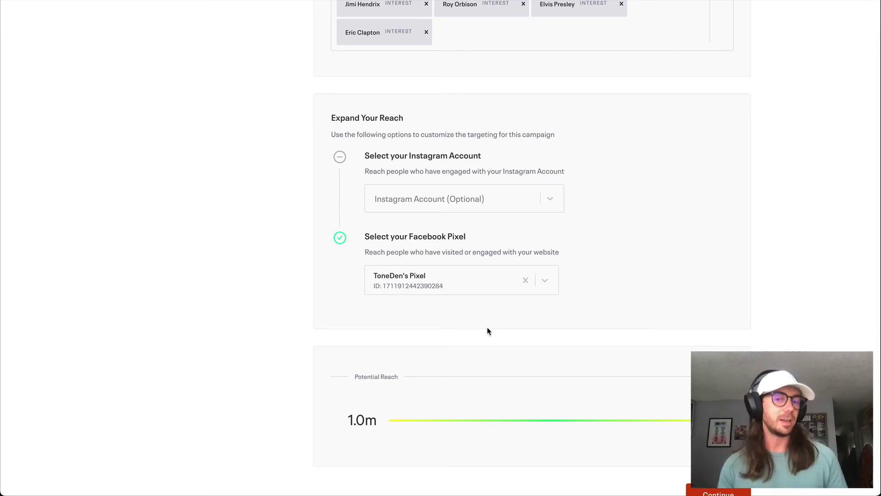
Step: Target people engaged with the company's Instagram account and review the audience page
left_click(489, 197)
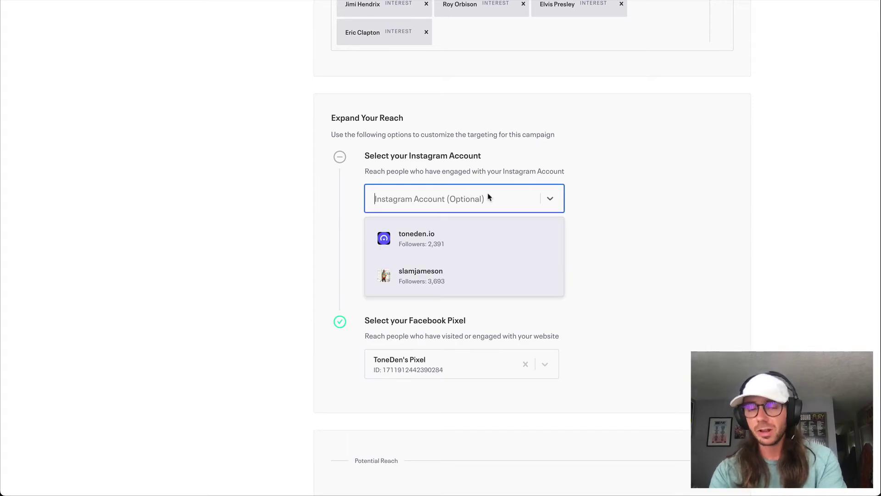
left_click(474, 236)
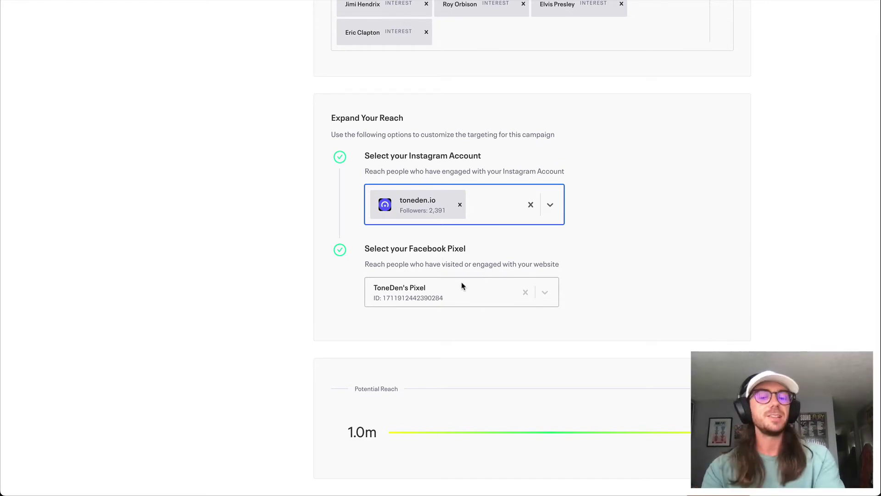
scroll(462, 286, "down", 1)
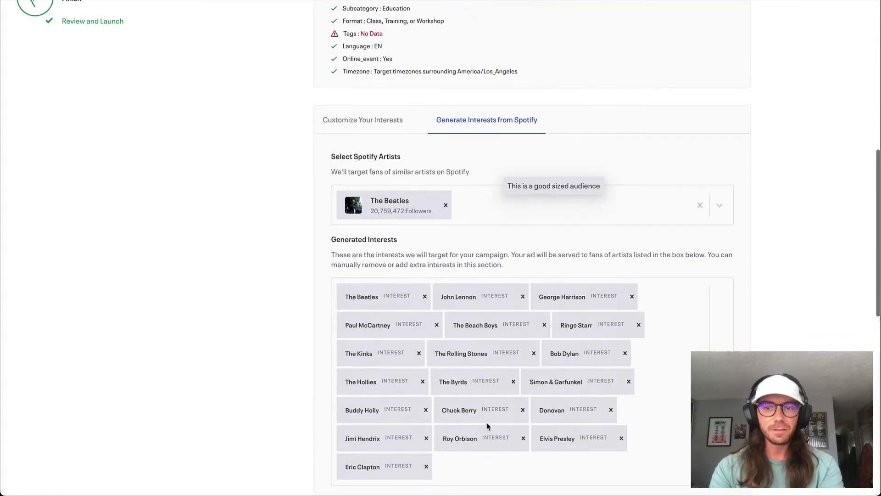
scroll(488, 427, "up", 5)
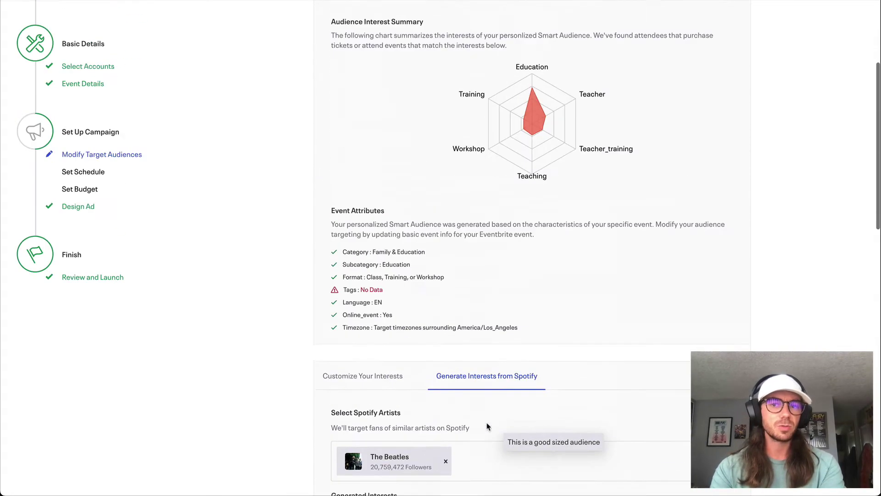
scroll(487, 427, "up", 4)
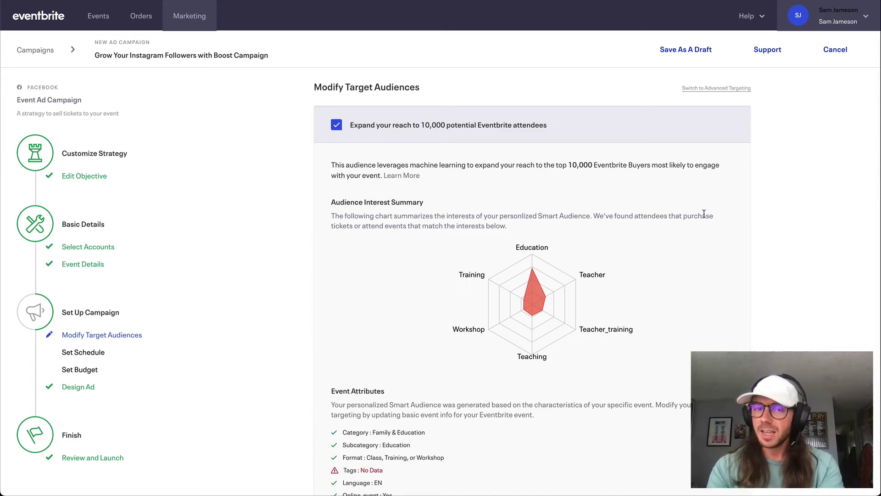
scroll(704, 214, "down", 7)
scroll(704, 214, "down", 12)
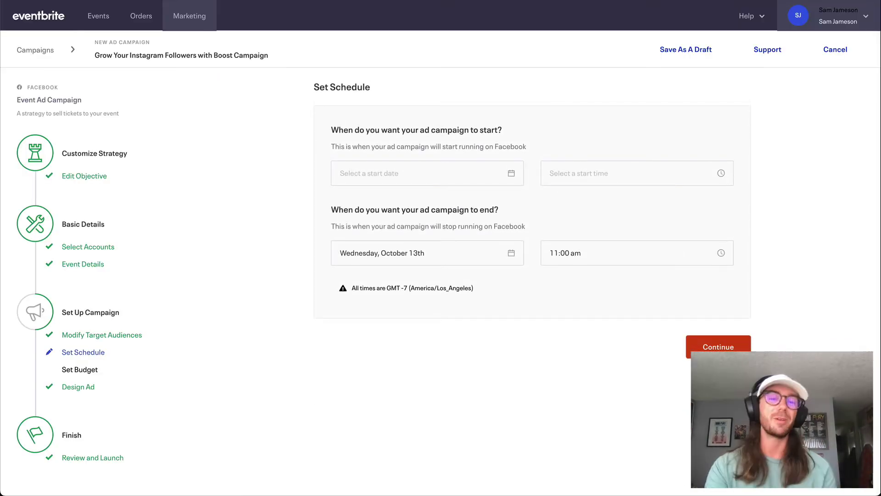
Step: Set the campaign start to Tuesday, October 12th at 06:34 pm and save the schedule
left_click(381, 169)
left_click(381, 169)
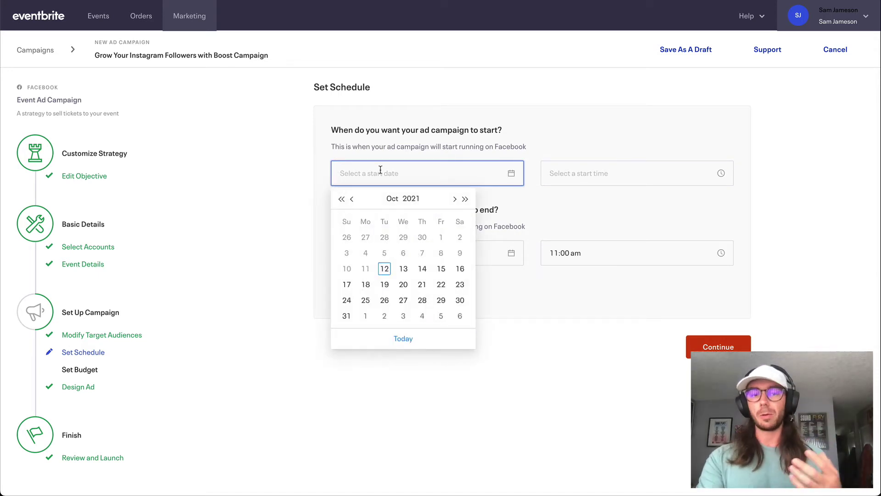
left_click(385, 269)
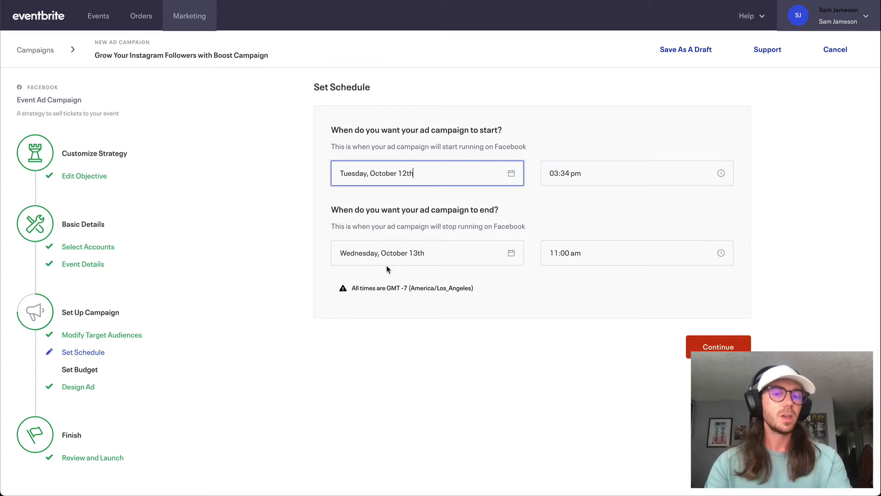
left_click(435, 179)
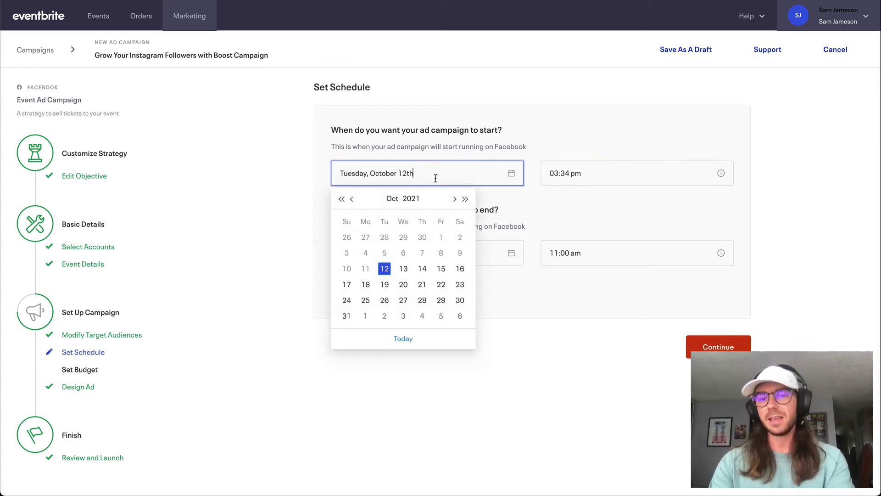
left_click(603, 176)
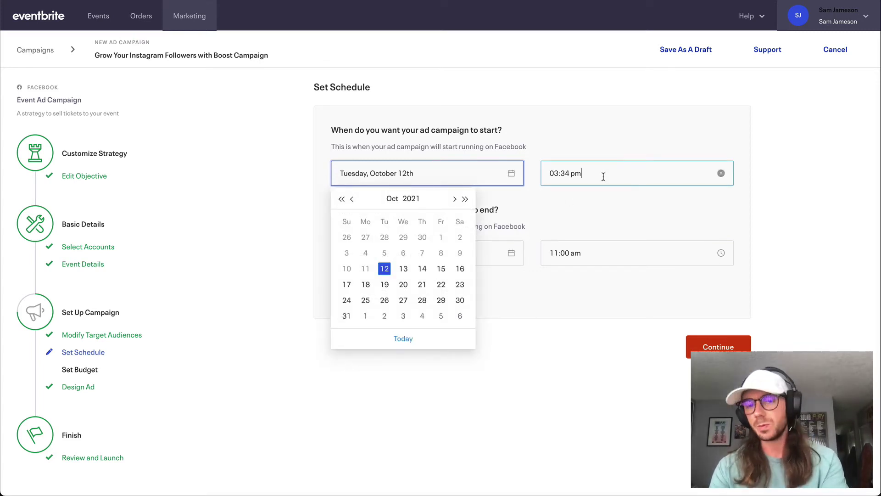
left_click(558, 242)
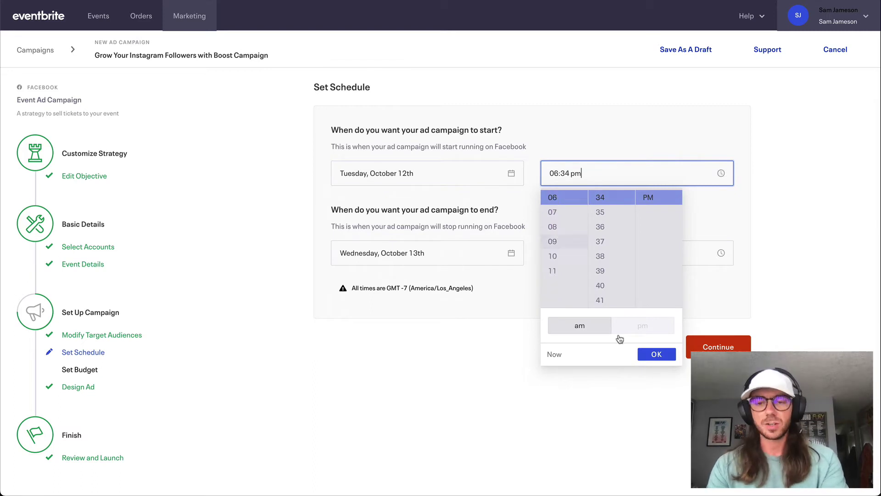
left_click(657, 355)
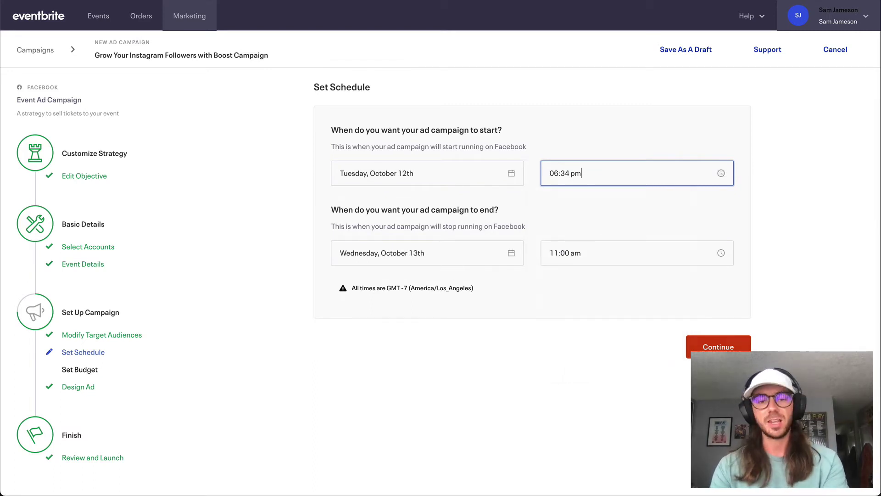
left_click(719, 347)
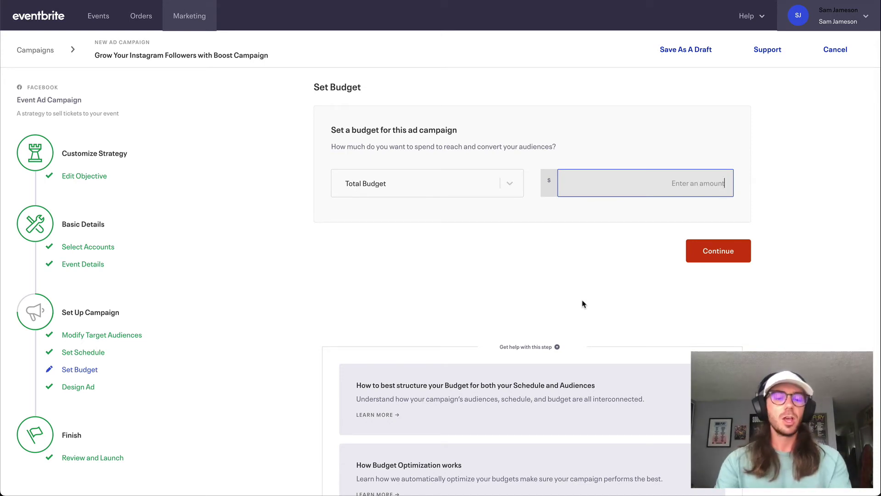
Step: Keep Total Budget, enter an amount of 100, and save the budget
type("1")
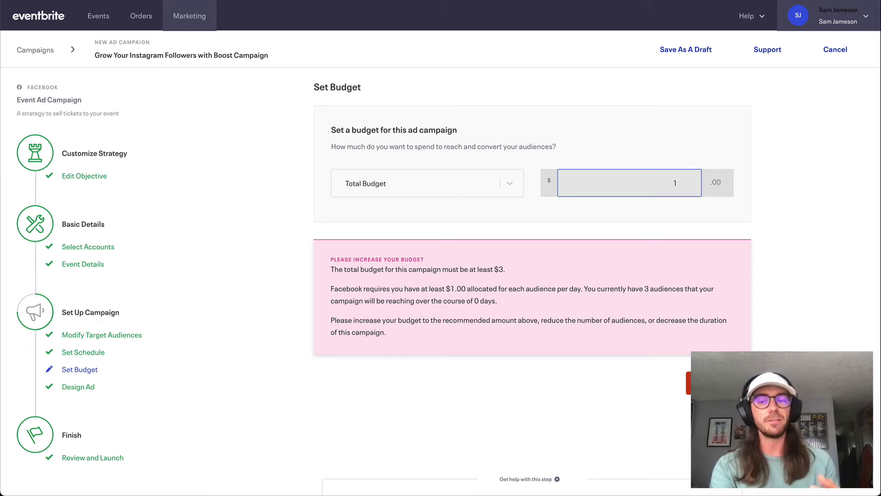
key("BackSpace")
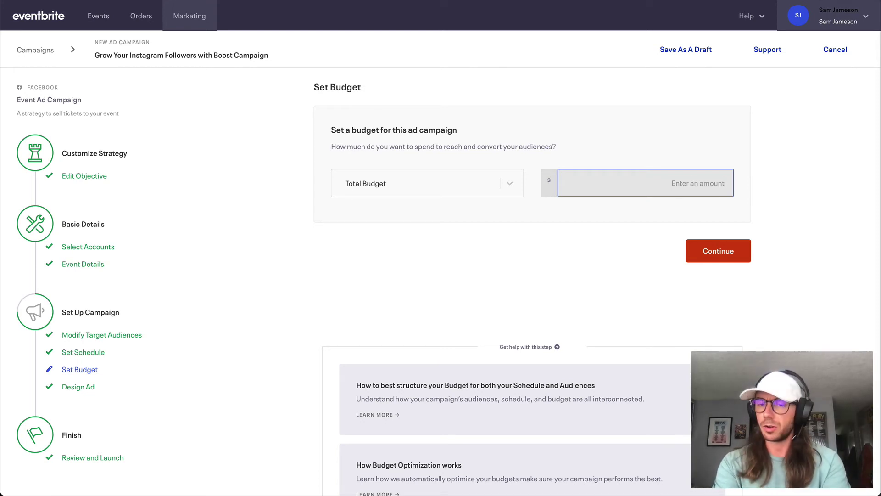
type("1")
key("BackSpace")
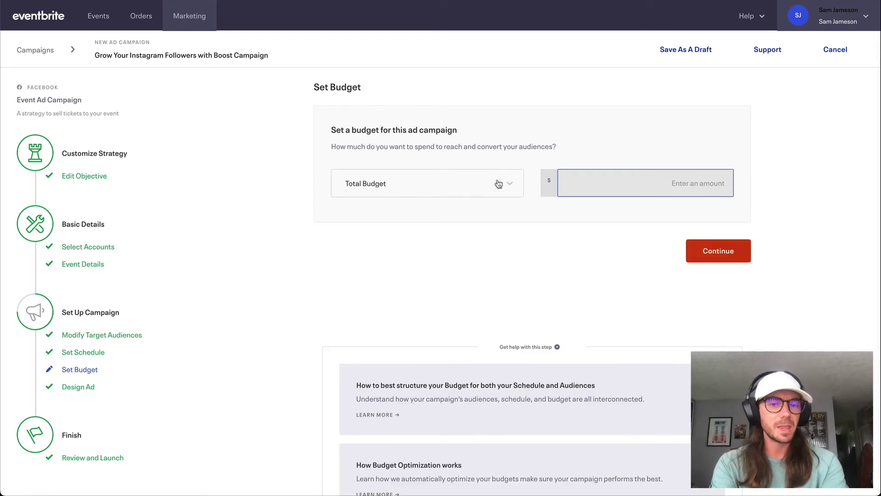
left_click(496, 186)
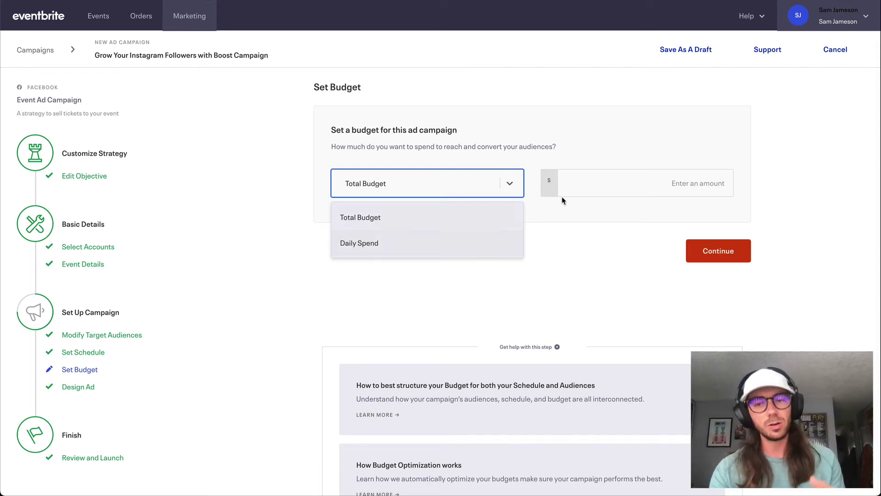
left_click(590, 193)
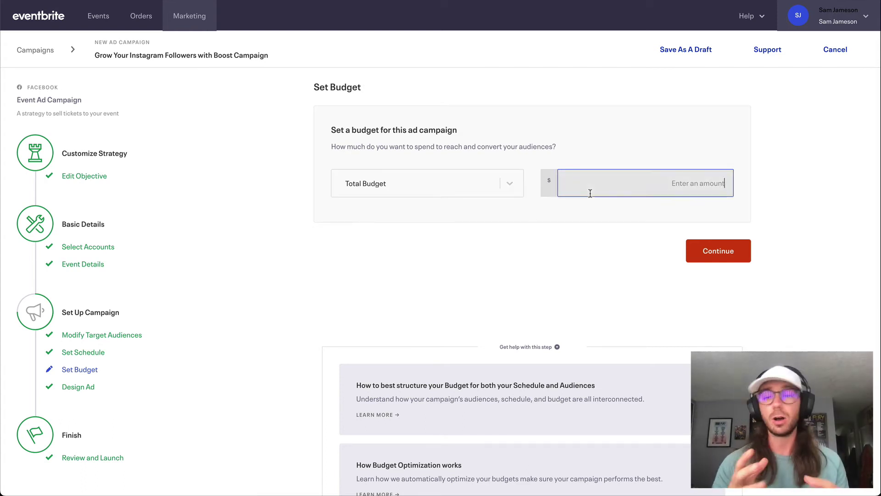
type("100")
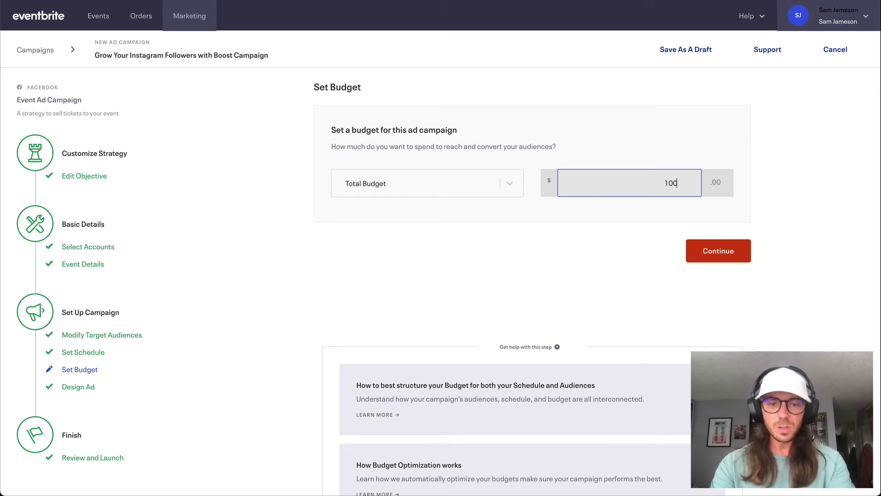
left_click(715, 246)
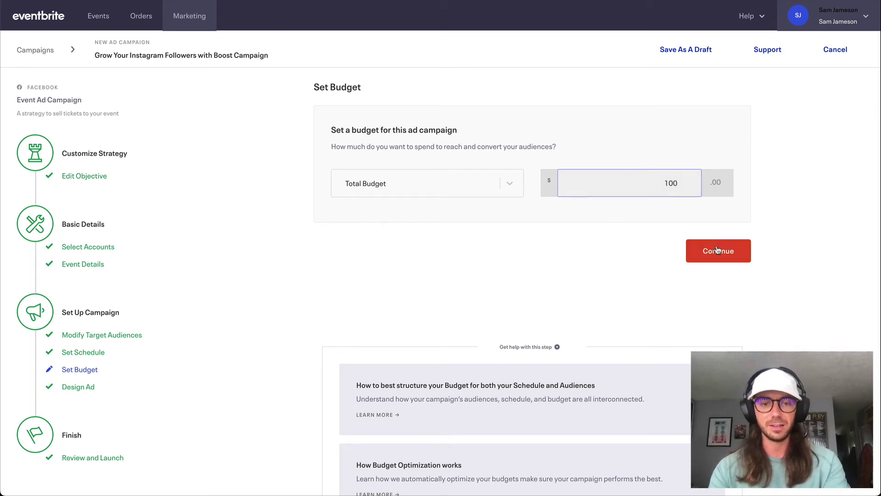
Step: Preview the ad in Facebook Mobile, add SQUARE.jpg from the Image Library as the second variation, and preview it
scroll(454, 331, "down", 1)
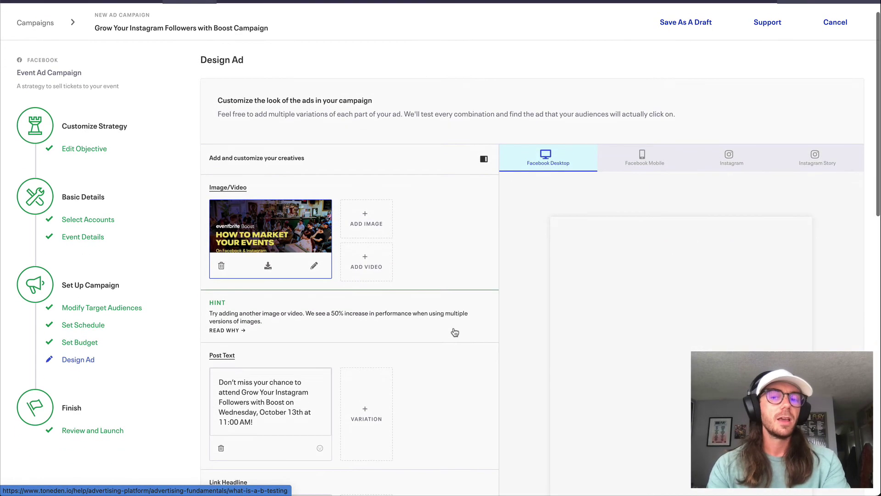
left_click(647, 170)
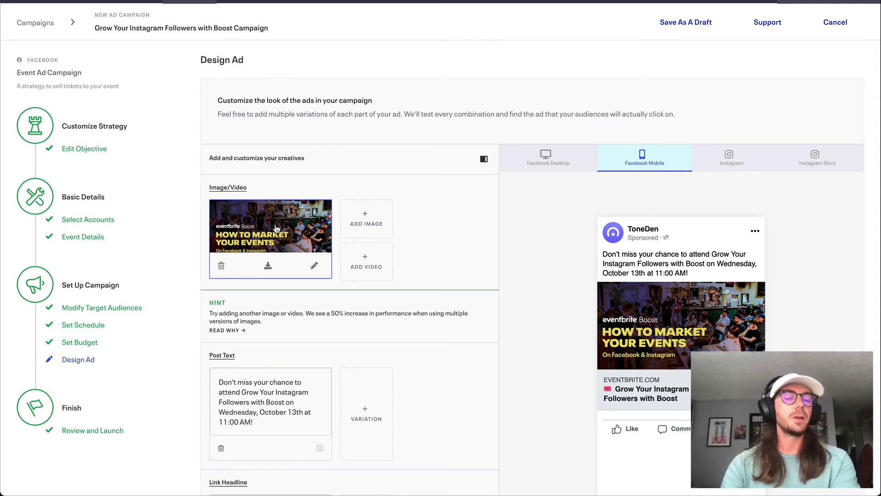
left_click(372, 225)
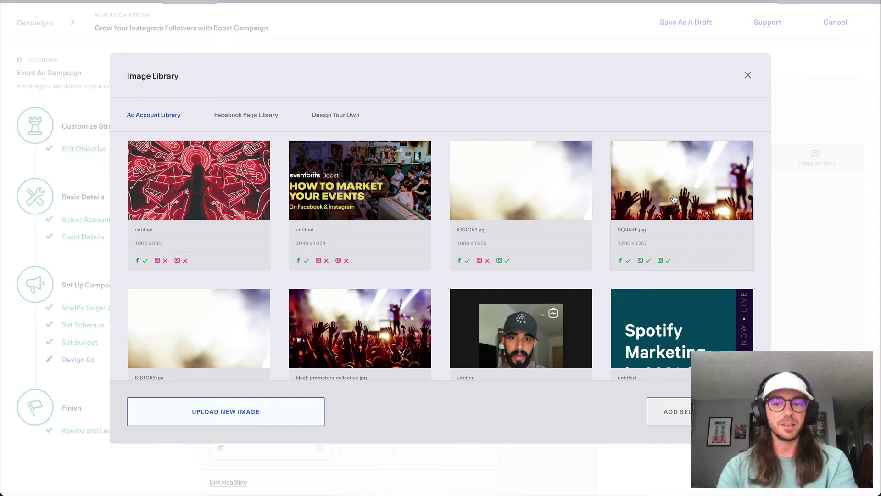
left_click(674, 198)
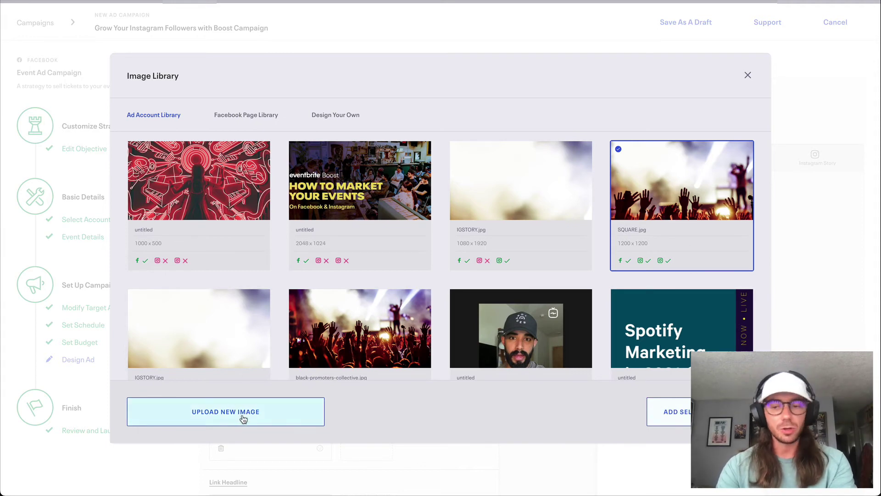
left_click(674, 411)
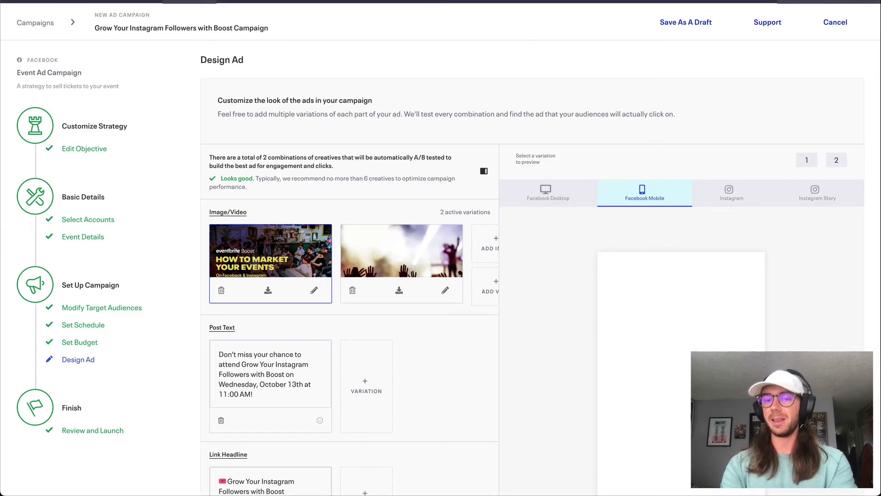
scroll(435, 320, "down", 1)
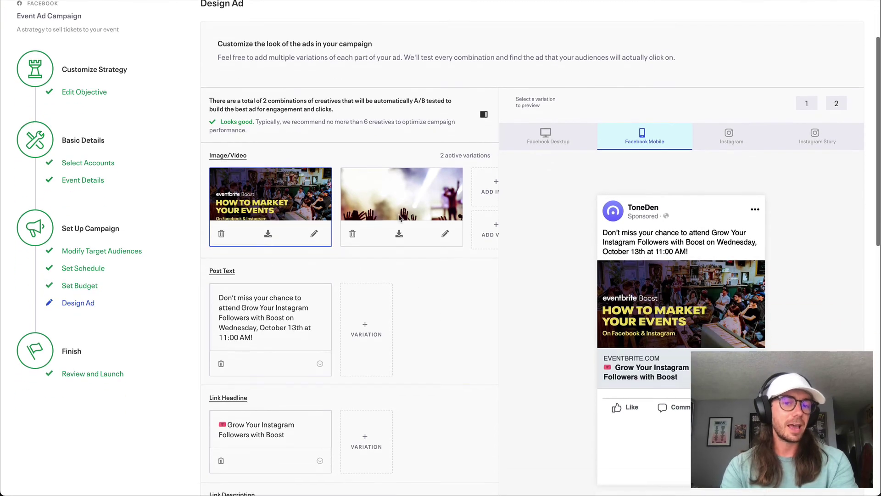
left_click(399, 217)
left_click(295, 212)
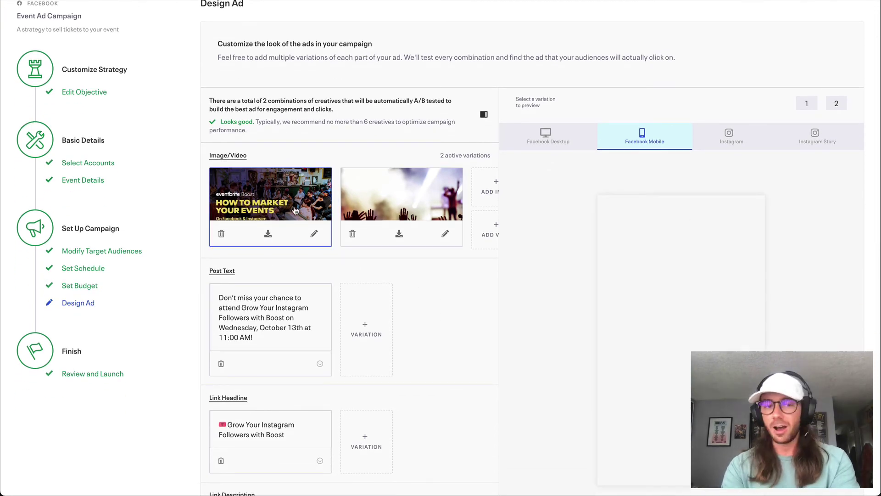
scroll(295, 211, "down", 1)
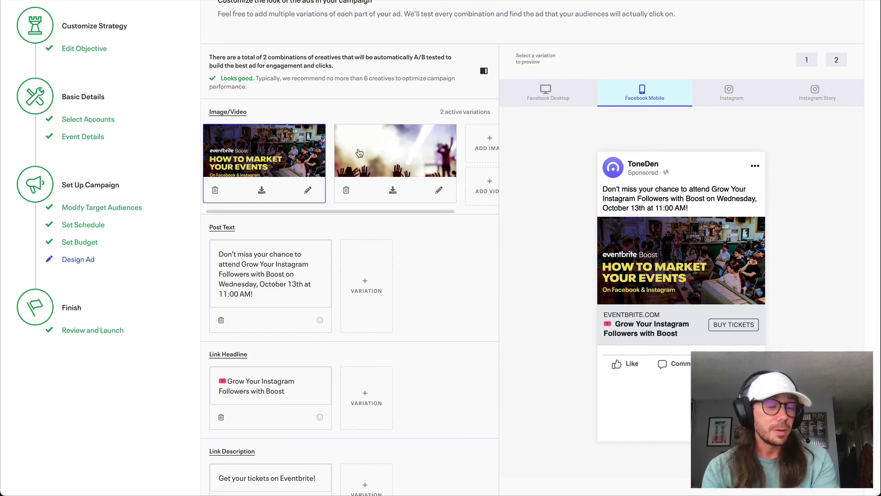
scroll(359, 153, "down", 2)
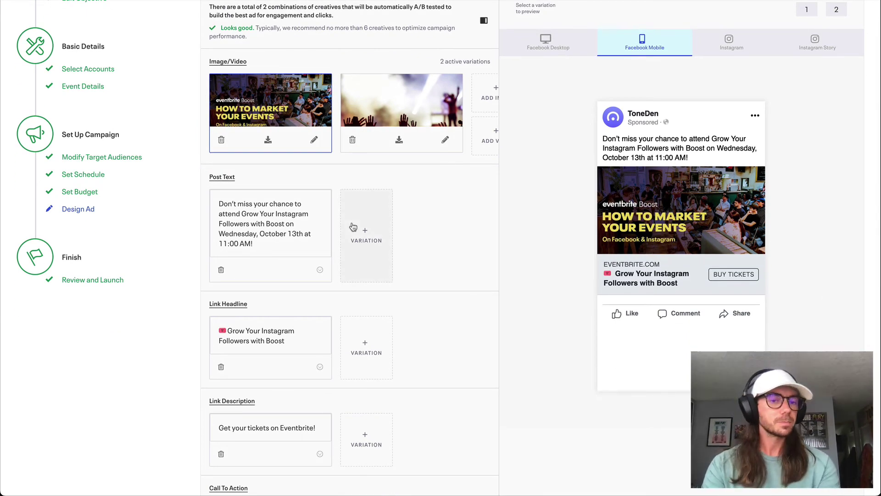
left_click(284, 233)
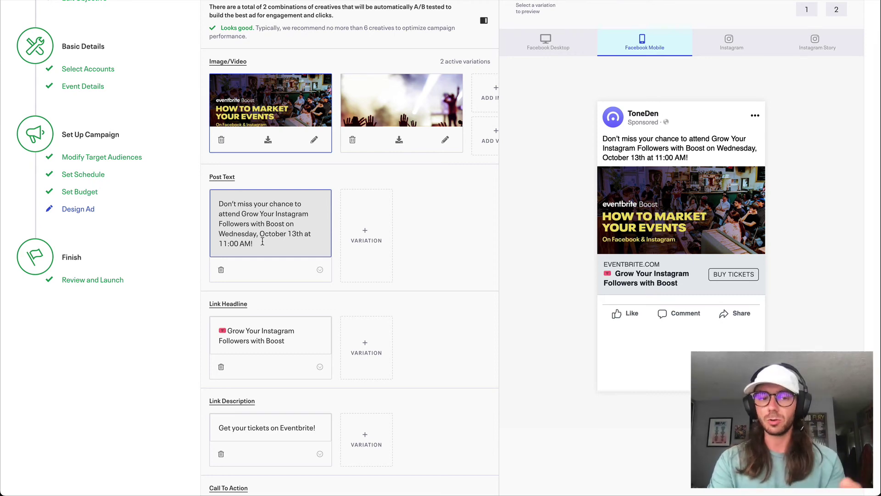
scroll(270, 268, "down", 2)
left_click(269, 267)
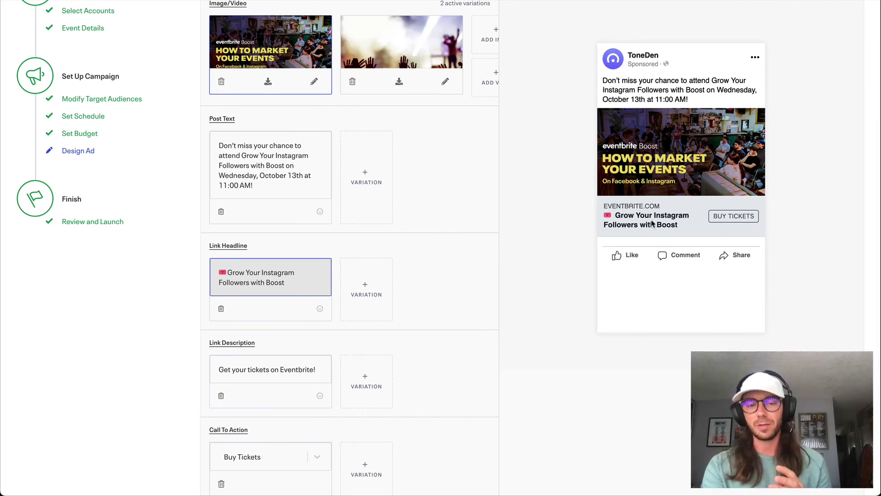
left_click(270, 372)
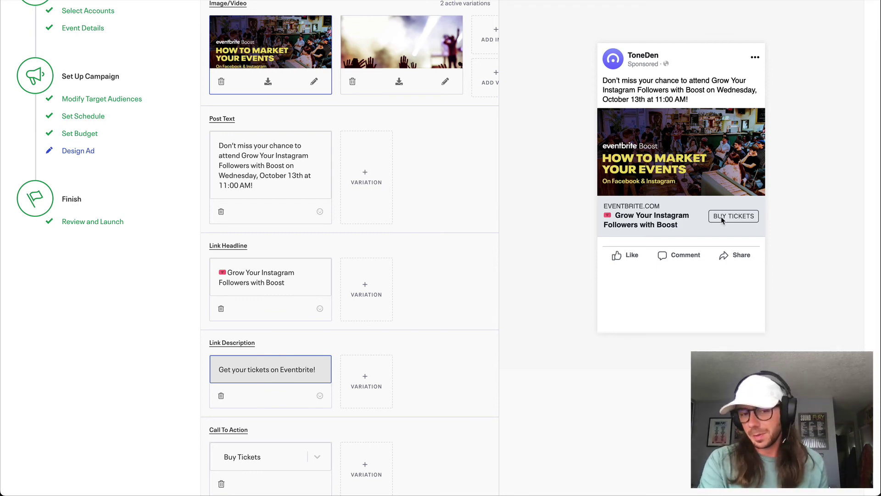
scroll(419, 313, "down", 2)
scroll(418, 313, "down", 3)
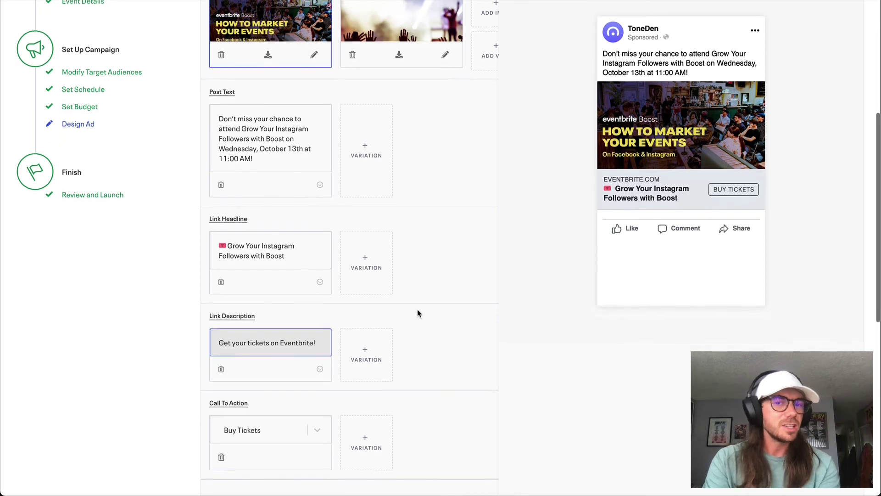
scroll(418, 312, "down", 1)
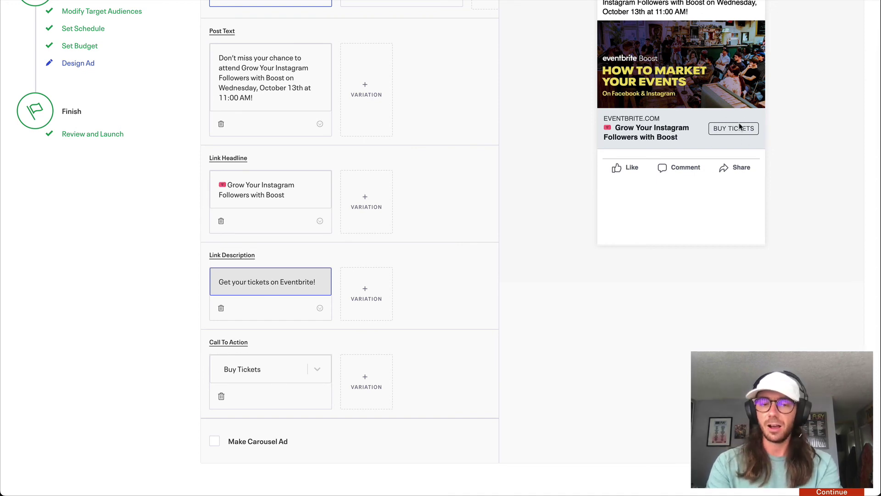
left_click(292, 371)
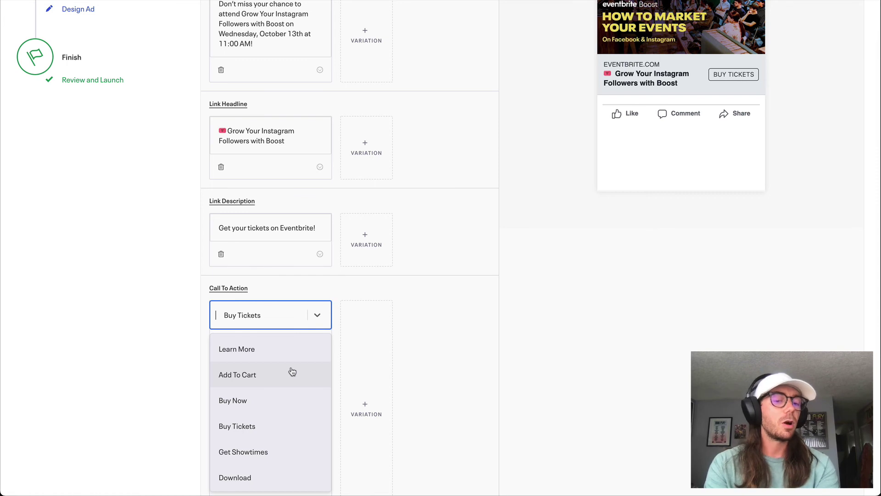
scroll(283, 357, "down", 3)
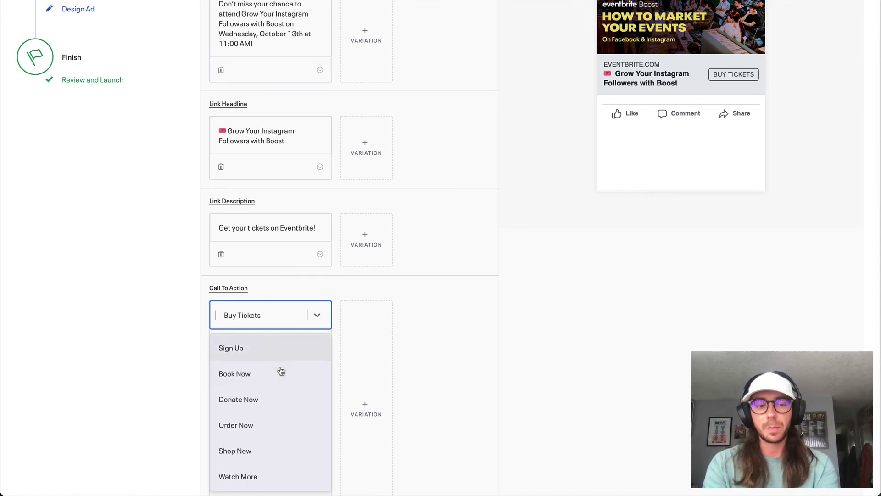
scroll(280, 375, "up", 1)
left_click(489, 329)
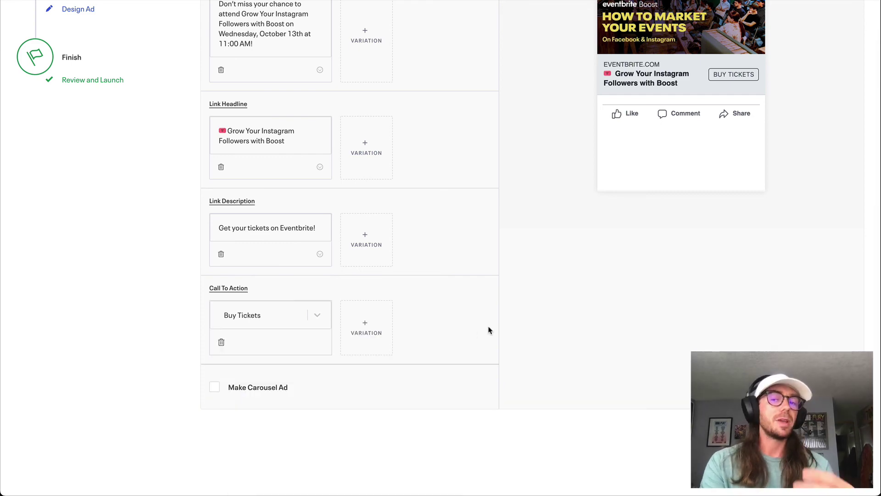
scroll(489, 329, "up", 5)
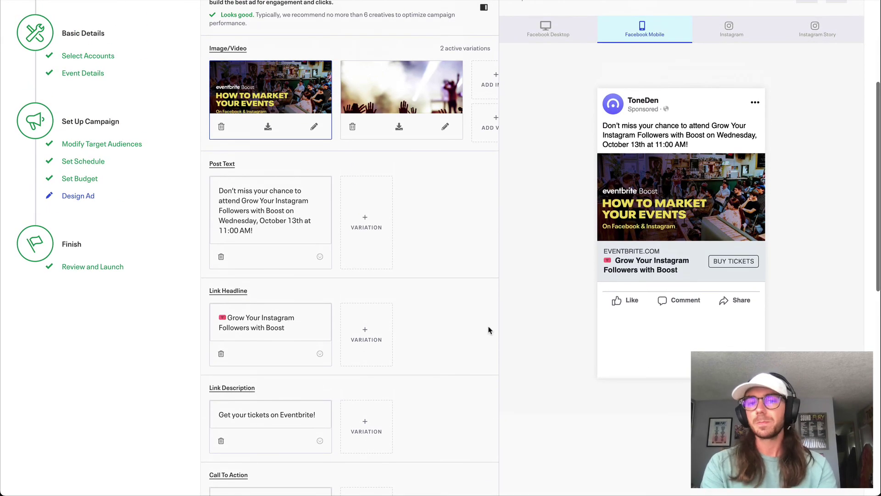
Step: Preview the concert-crowd variation in Facebook Desktop, Facebook Mobile and Instagram, then open its Customize Image dialog
scroll(533, 281, "up", 2)
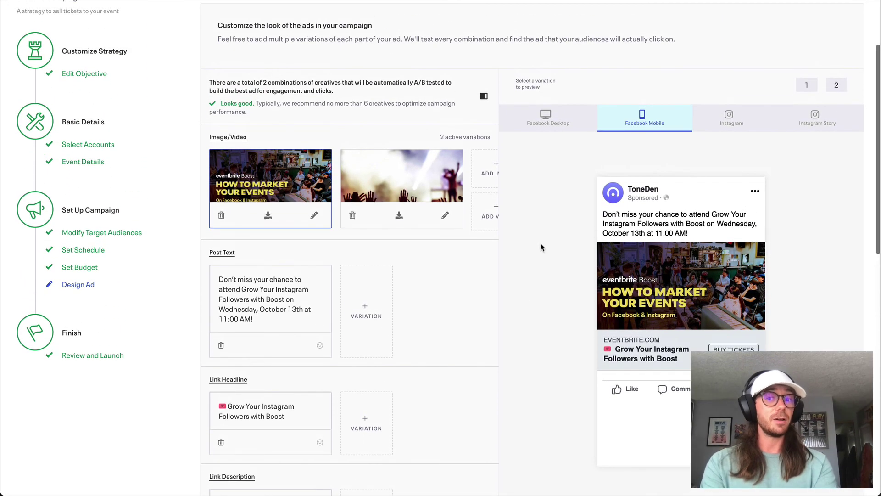
left_click(561, 126)
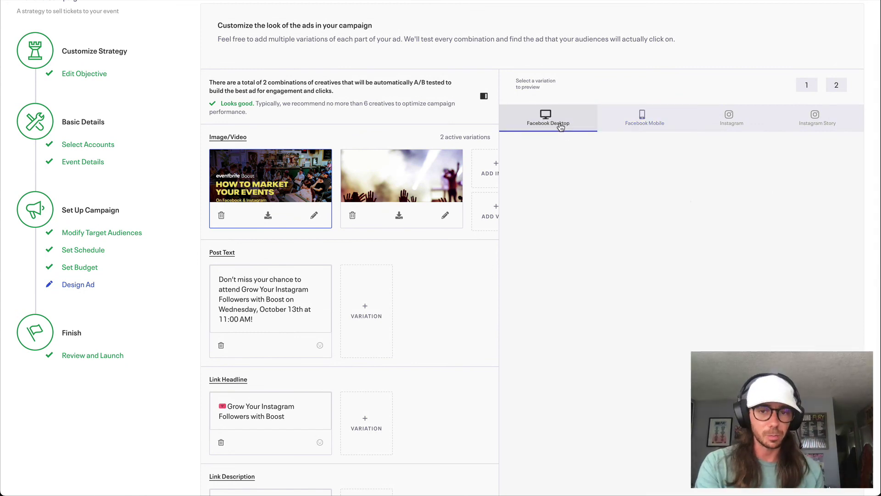
left_click(395, 174)
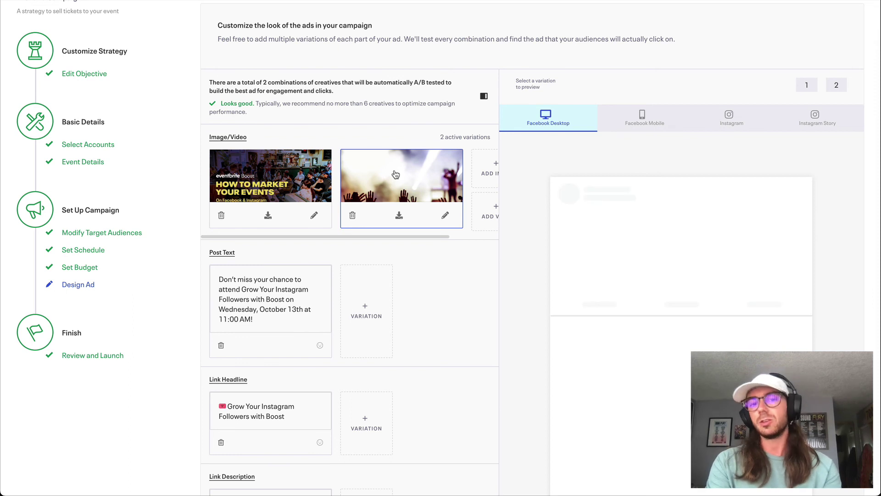
left_click(645, 119)
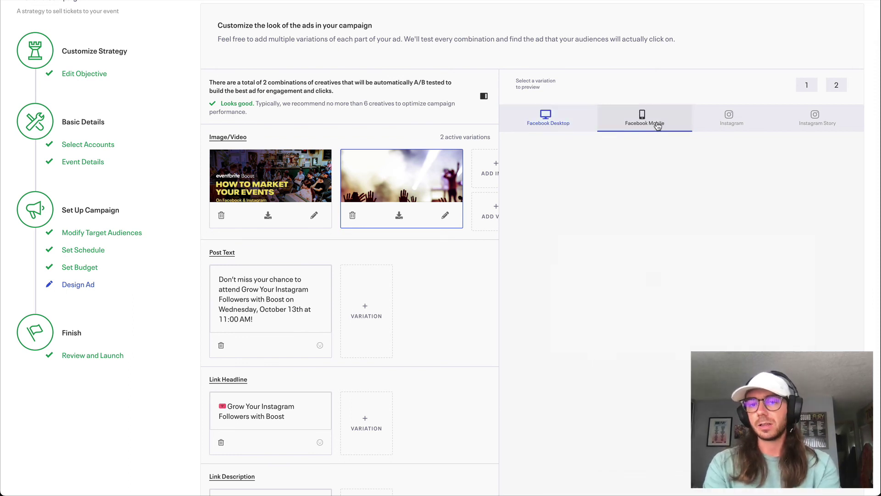
left_click(731, 132)
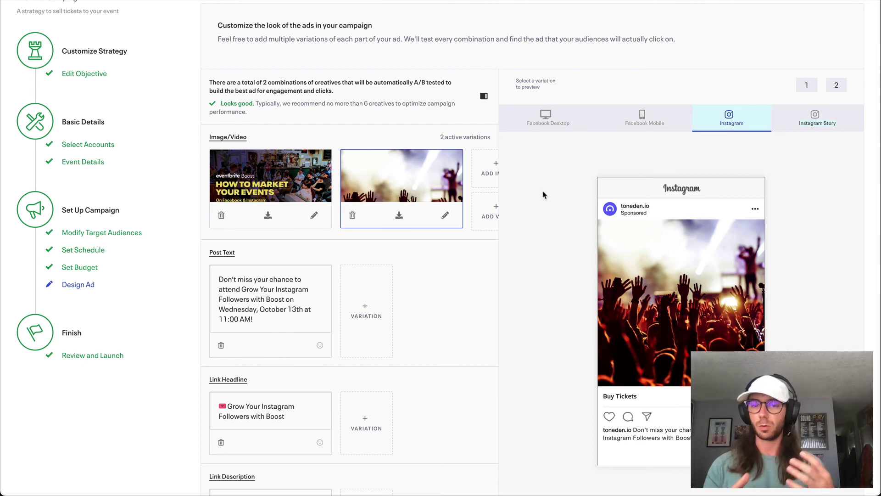
left_click(446, 216)
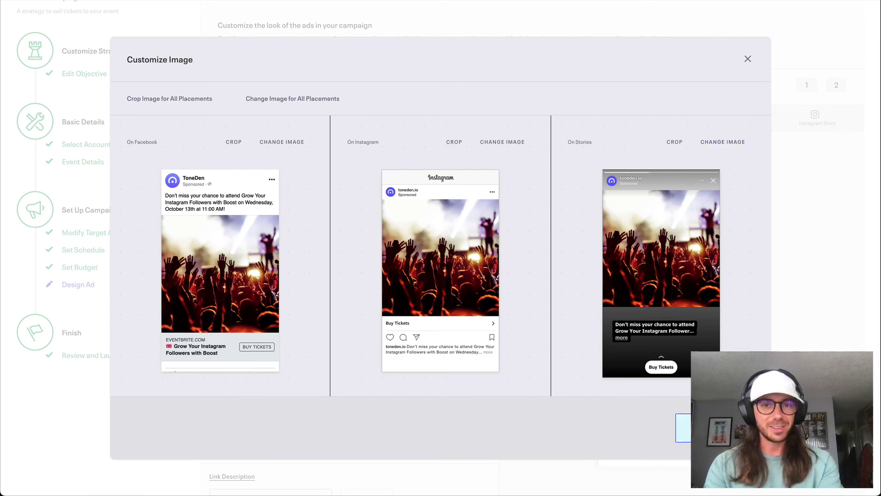
Step: Close Customize Image and revisit Set Budget, Set Schedule and Target Audiences before returning to Design Ad
left_click(684, 427)
scroll(417, 329, "up", 2)
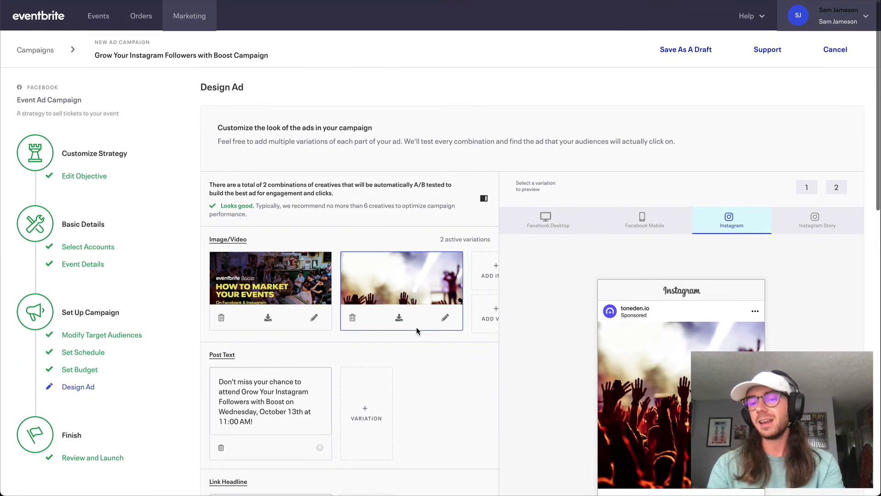
scroll(417, 329, "down", 15)
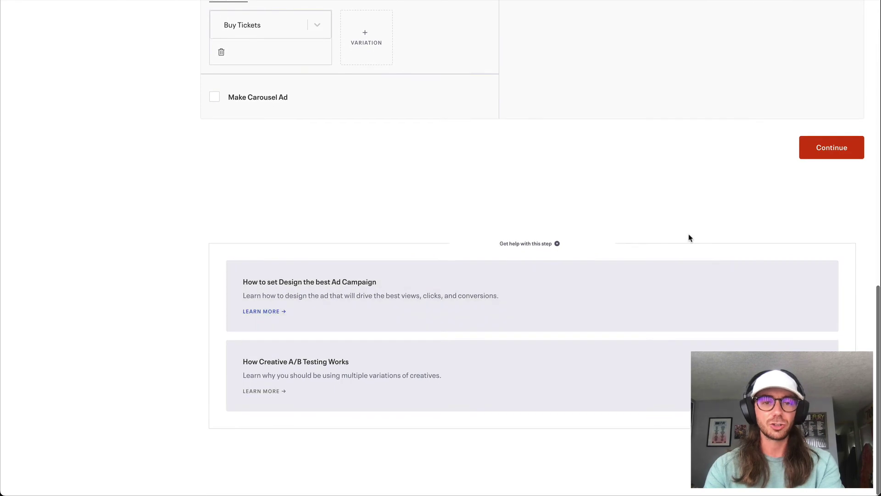
scroll(690, 237, "up", 15)
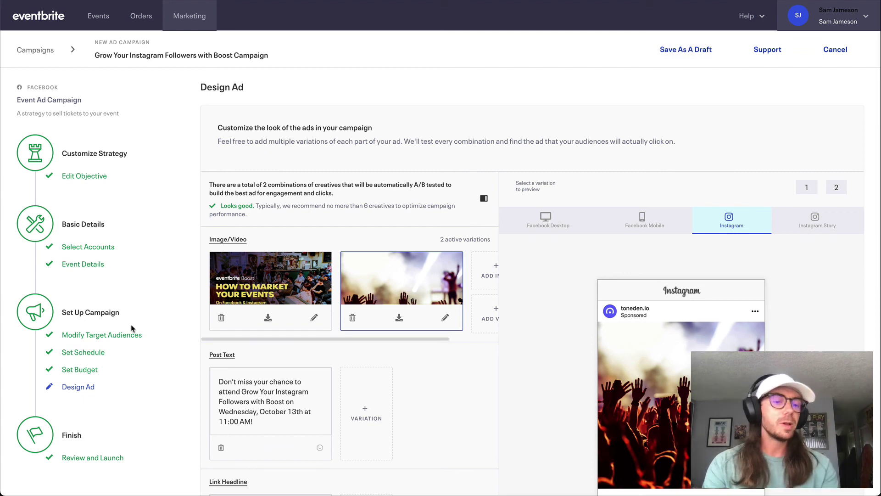
left_click(81, 371)
left_click(90, 353)
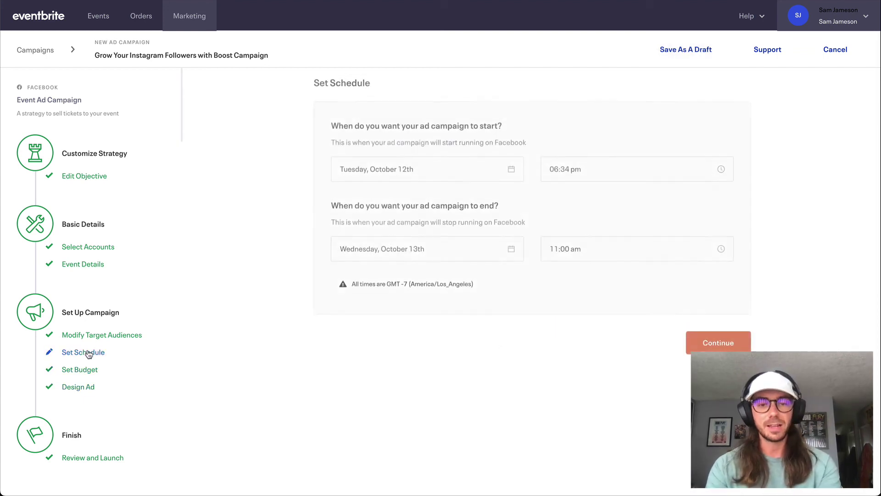
left_click(94, 340)
left_click(86, 387)
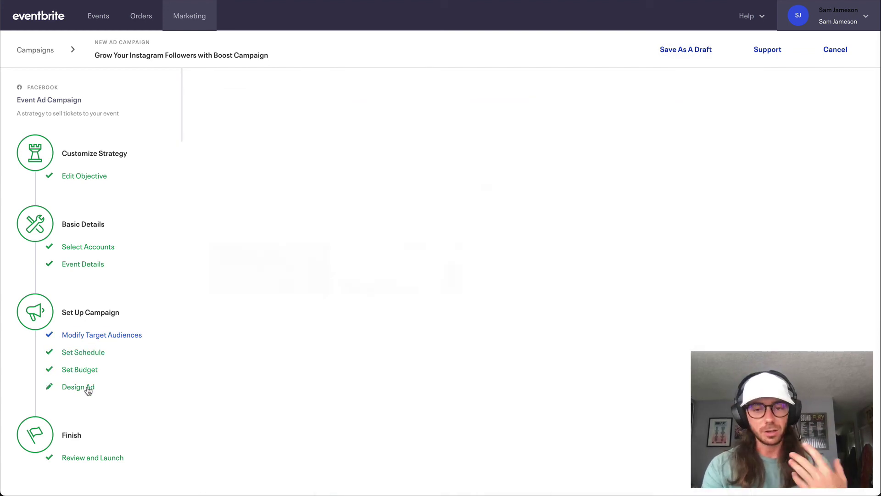
scroll(95, 426, "down", 12)
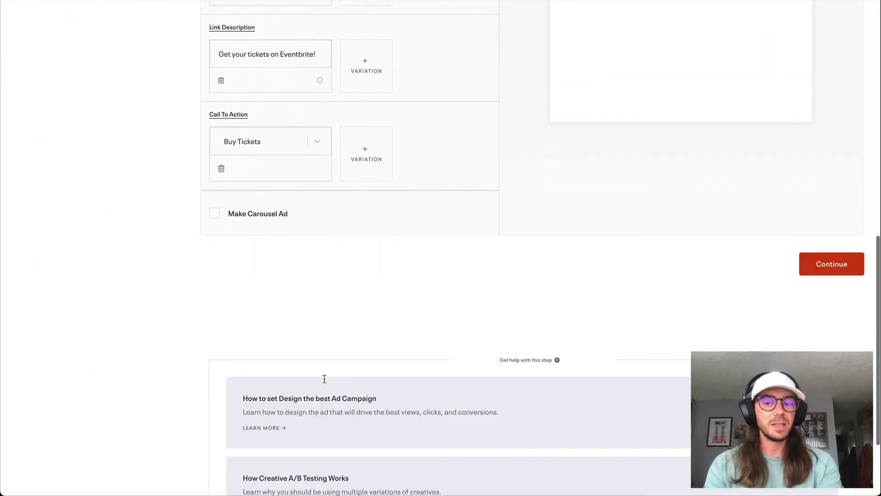
Step: Continue to Review and Launch and scroll down to the Save as Draft and Launch Ad buttons
left_click(811, 213)
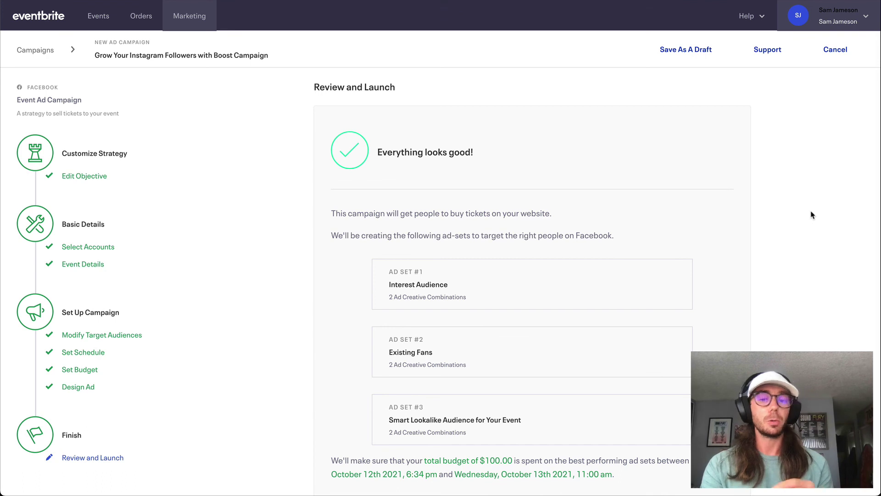
scroll(811, 214, "down", 5)
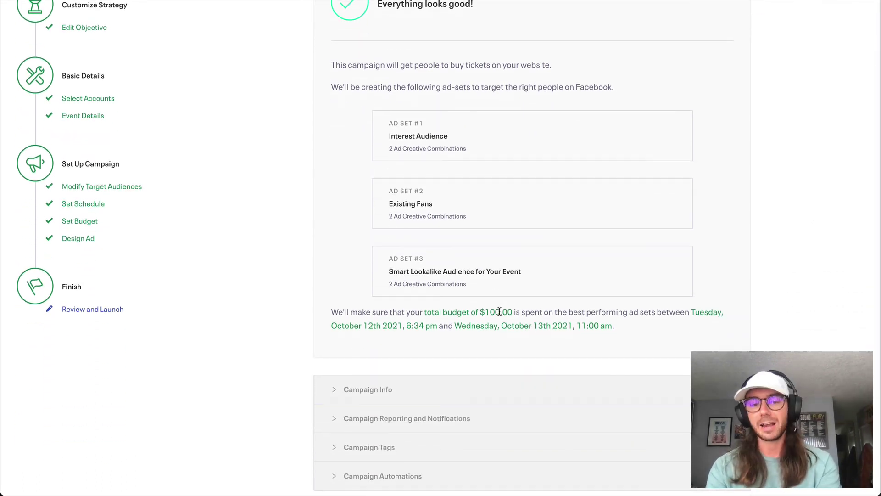
scroll(499, 312, "down", 3)
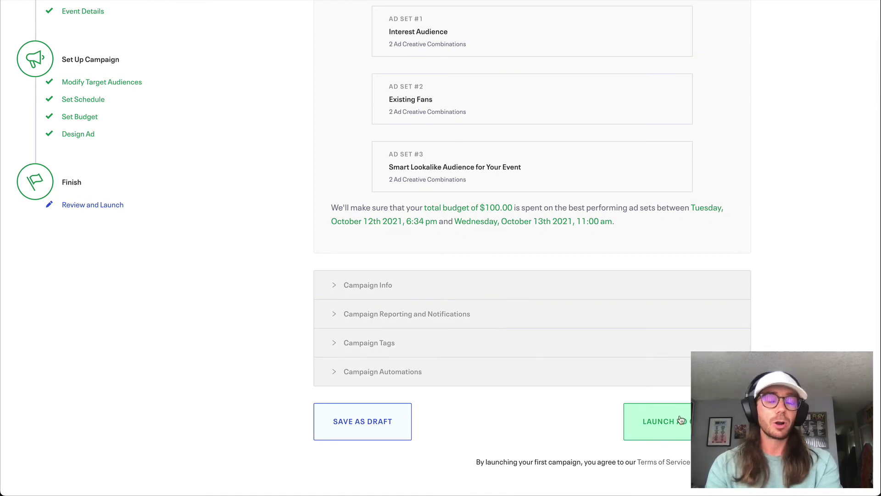